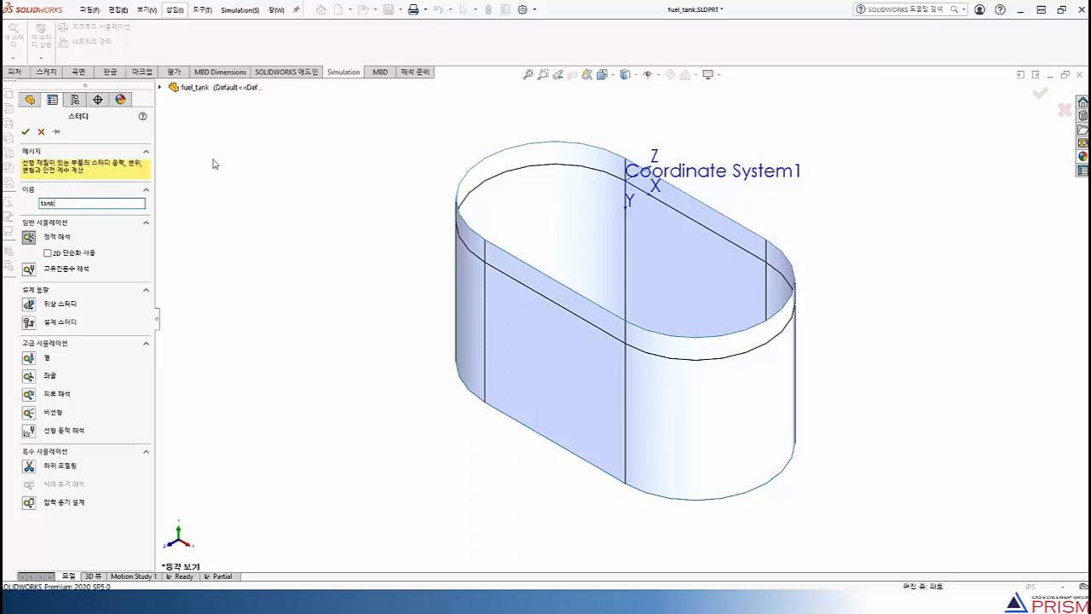
# Create a static study named tank and enable automatic solver selection in its properties
pyautogui.click(25, 131)
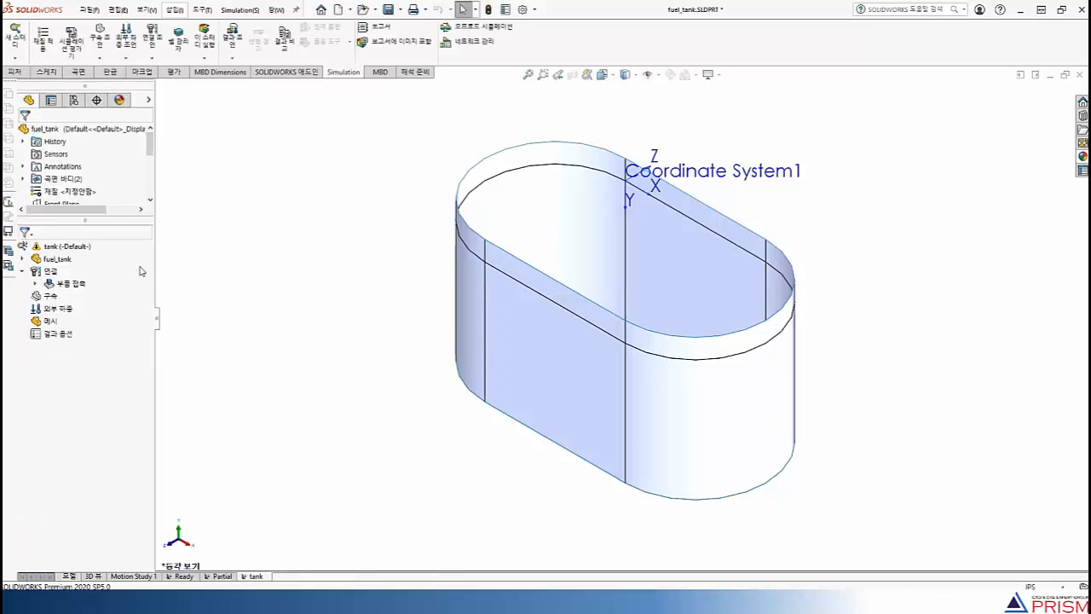
pyautogui.rightClick(88, 249)
pyautogui.click(117, 425)
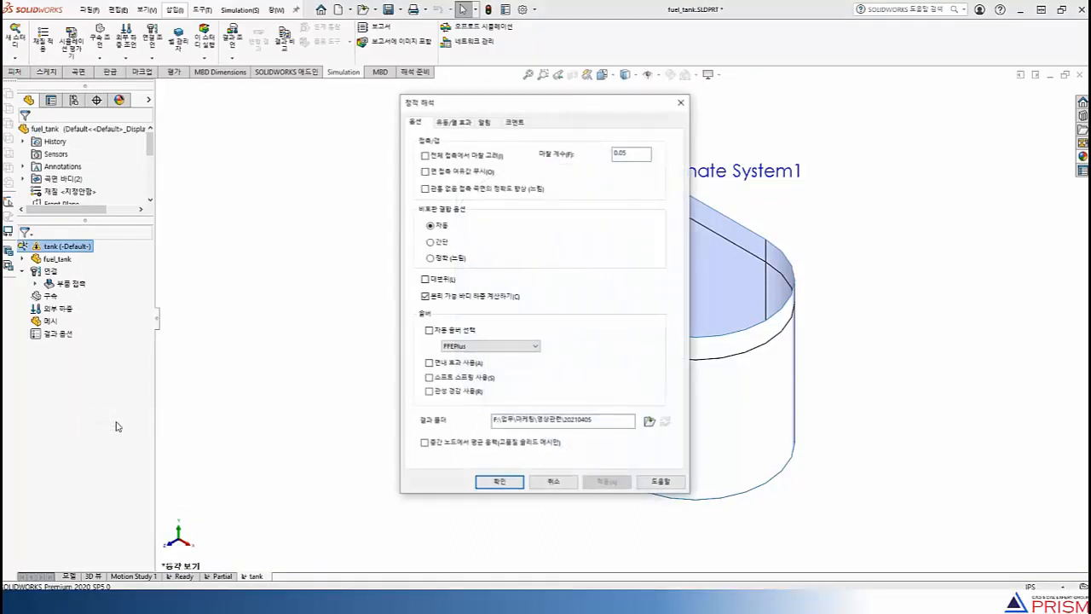
pyautogui.click(429, 331)
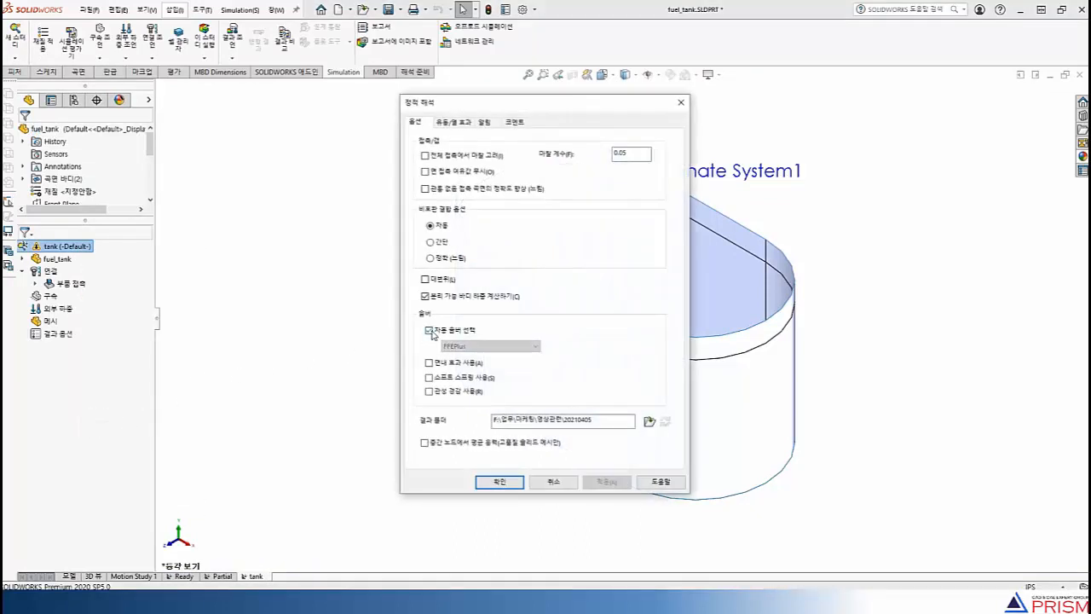
pyautogui.click(489, 483)
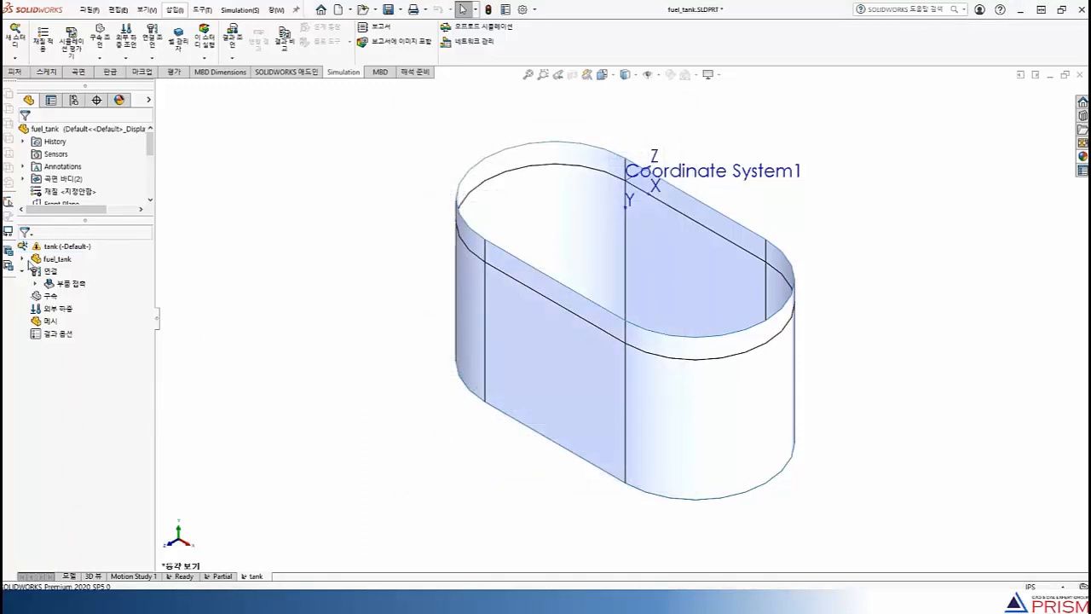
# Define the Split Line1 surface body as a thin shell 1 in thick, with the offset set to the top surface
pyautogui.click(23, 260)
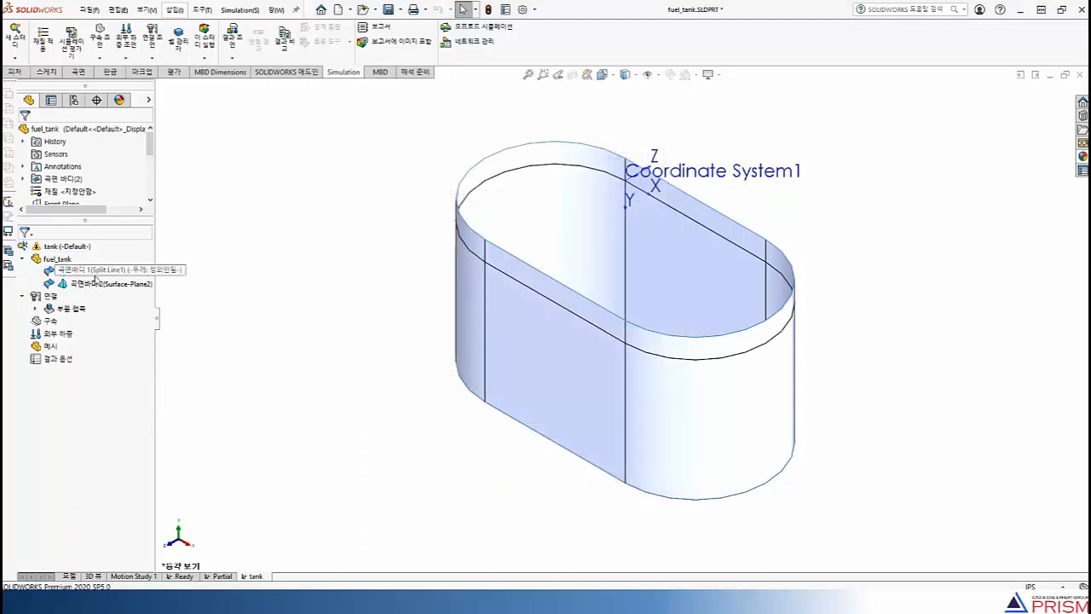
pyautogui.click(97, 276)
pyautogui.click(98, 283)
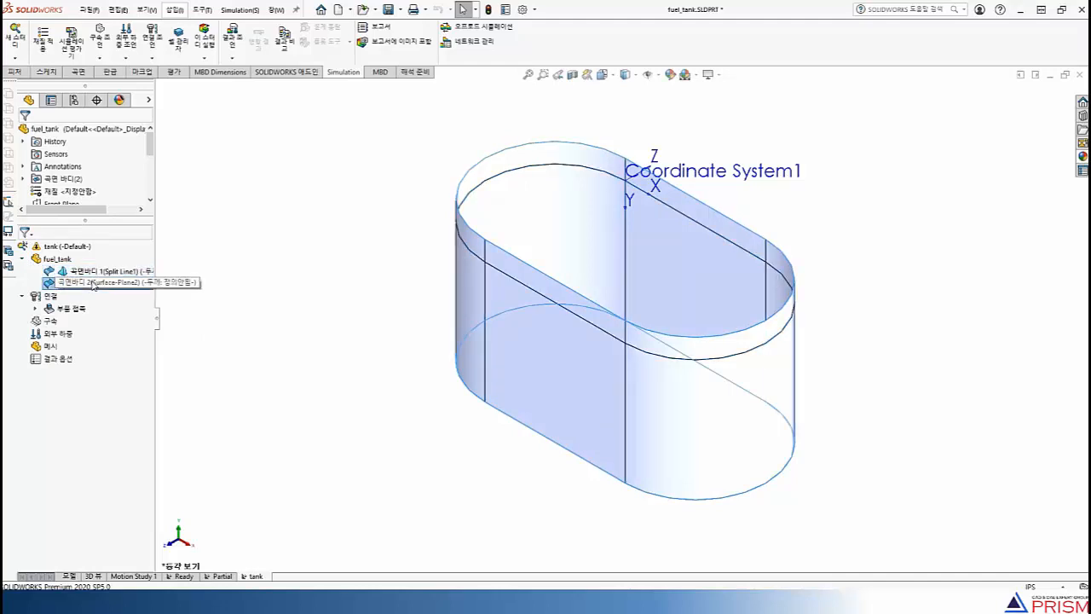
pyautogui.rightClick(128, 271)
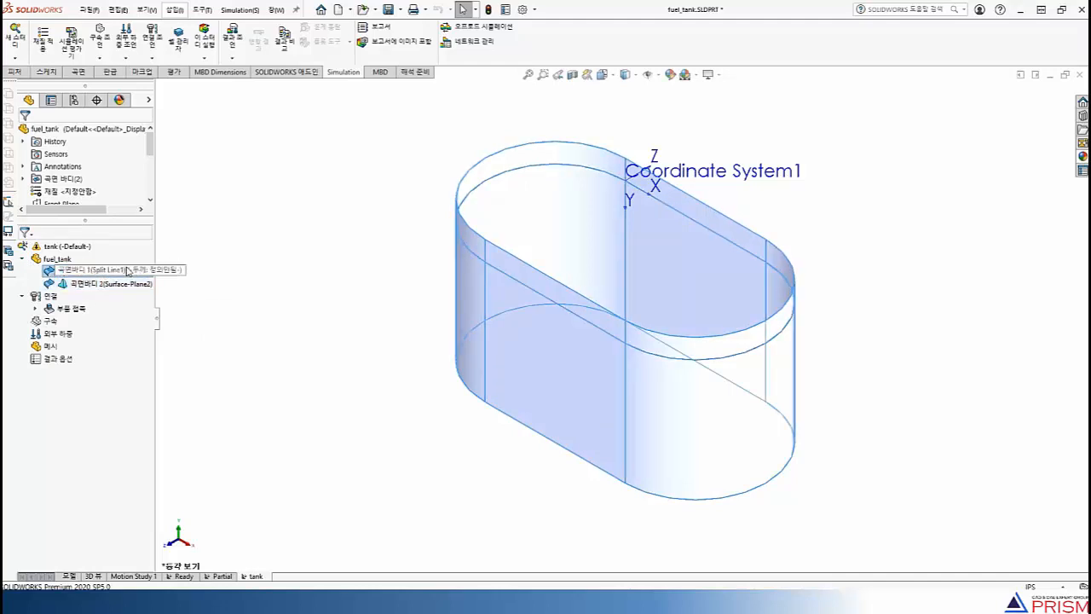
pyautogui.click(160, 307)
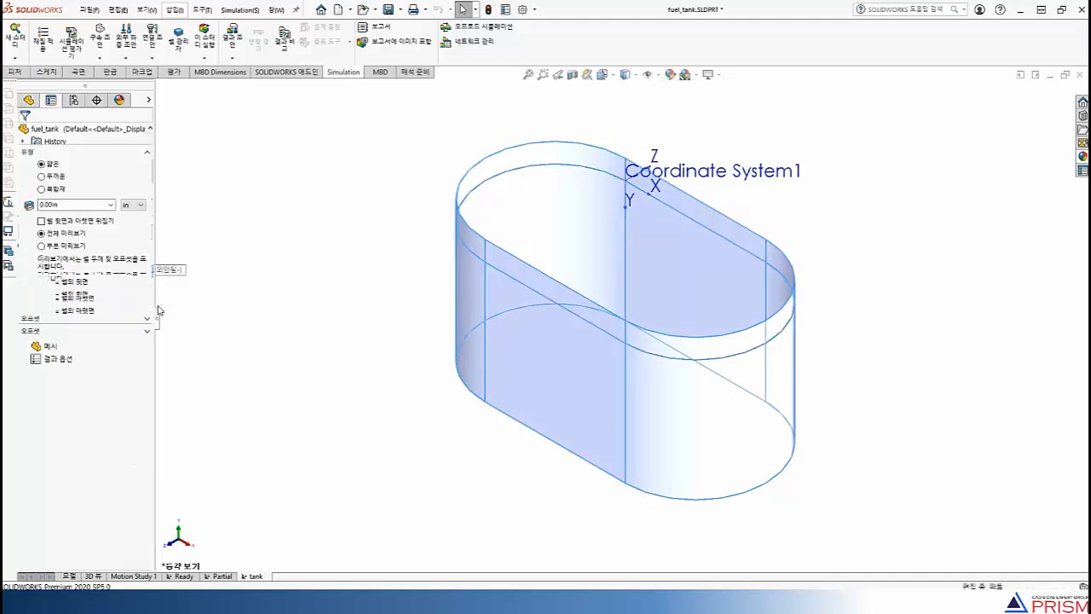
pyautogui.doubleClick(73, 204)
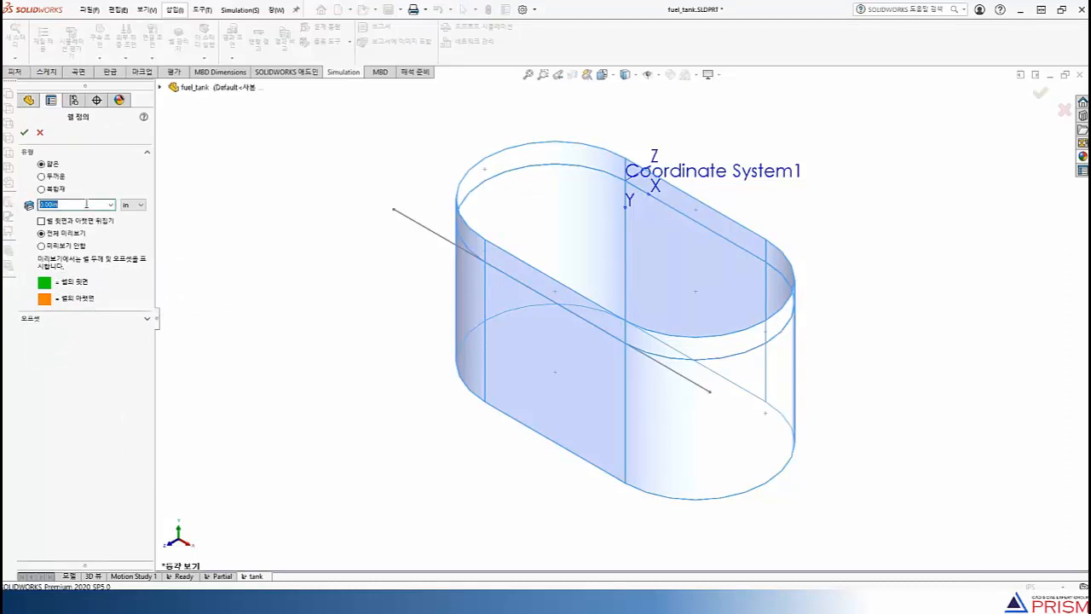
pyautogui.write('1')
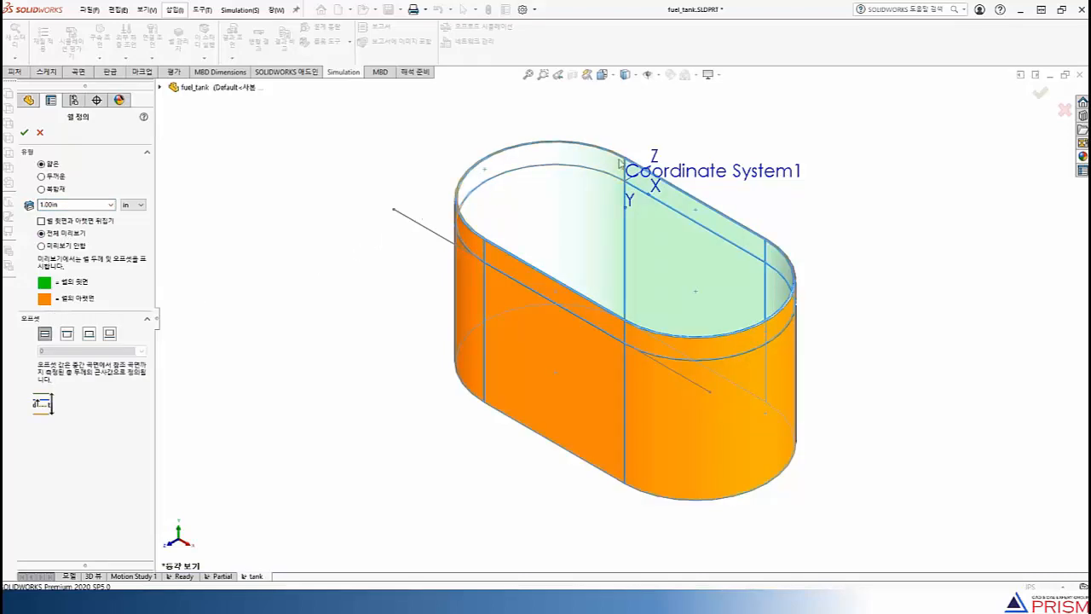
pyautogui.scroll(-5, 621, 164)
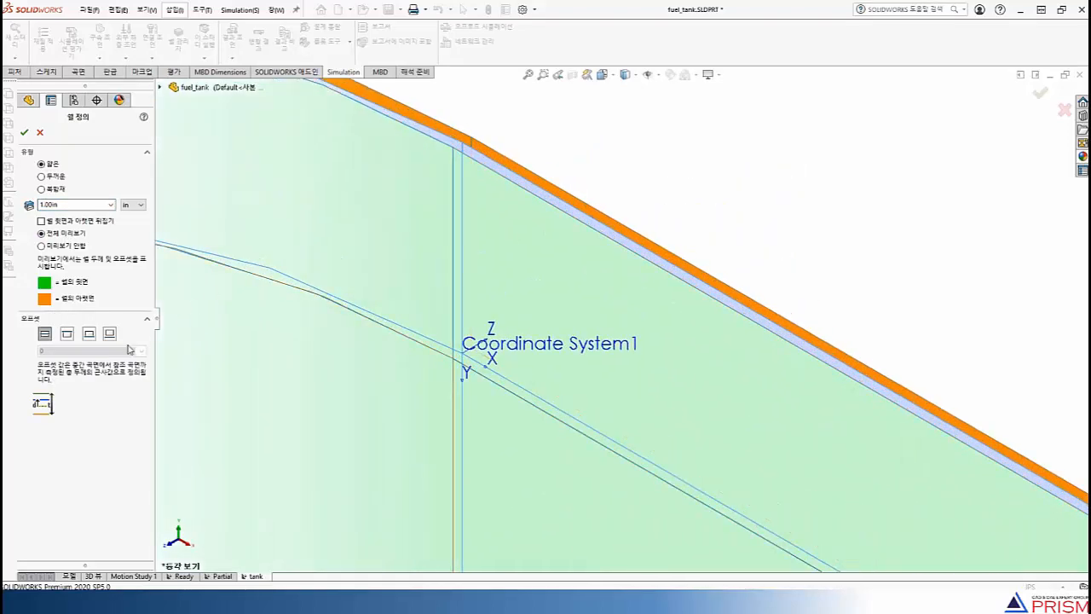
pyautogui.click(67, 333)
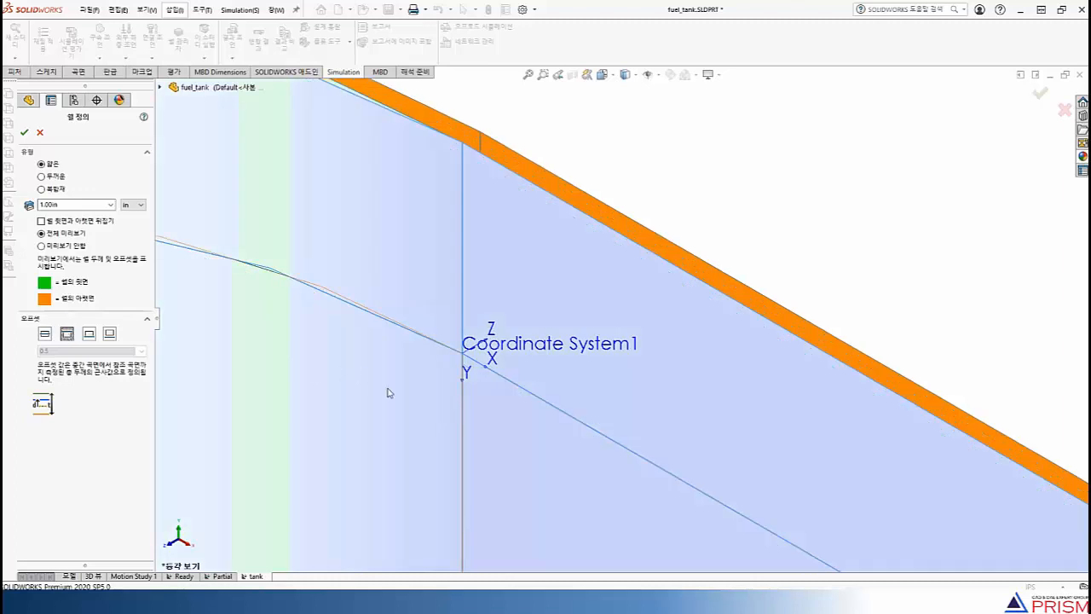
pyautogui.scroll(6, 401, 397)
pyautogui.scroll(4, 656, 510)
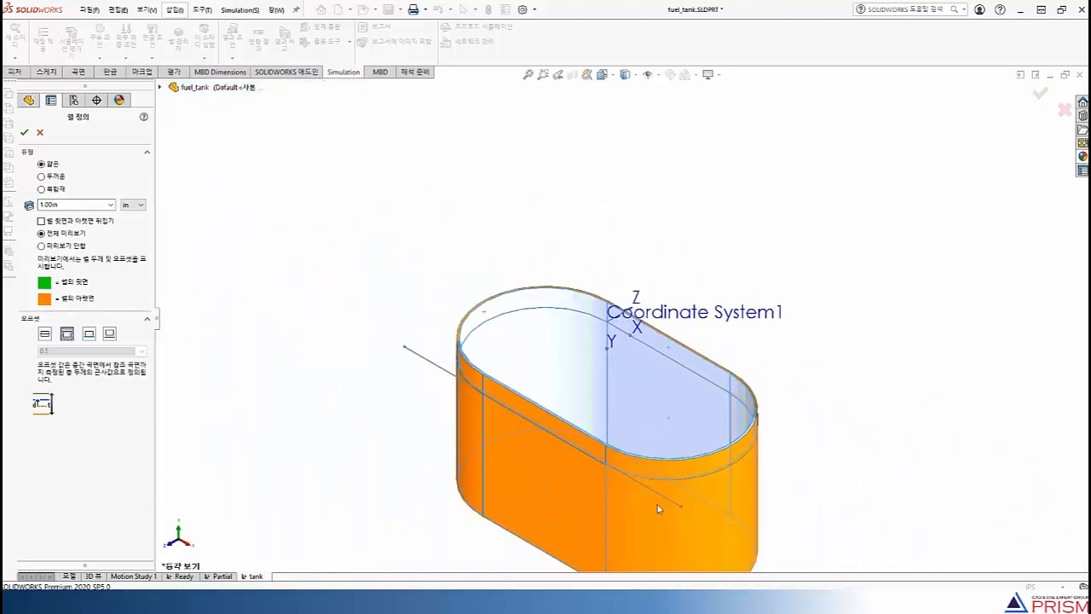
pyautogui.click(24, 132)
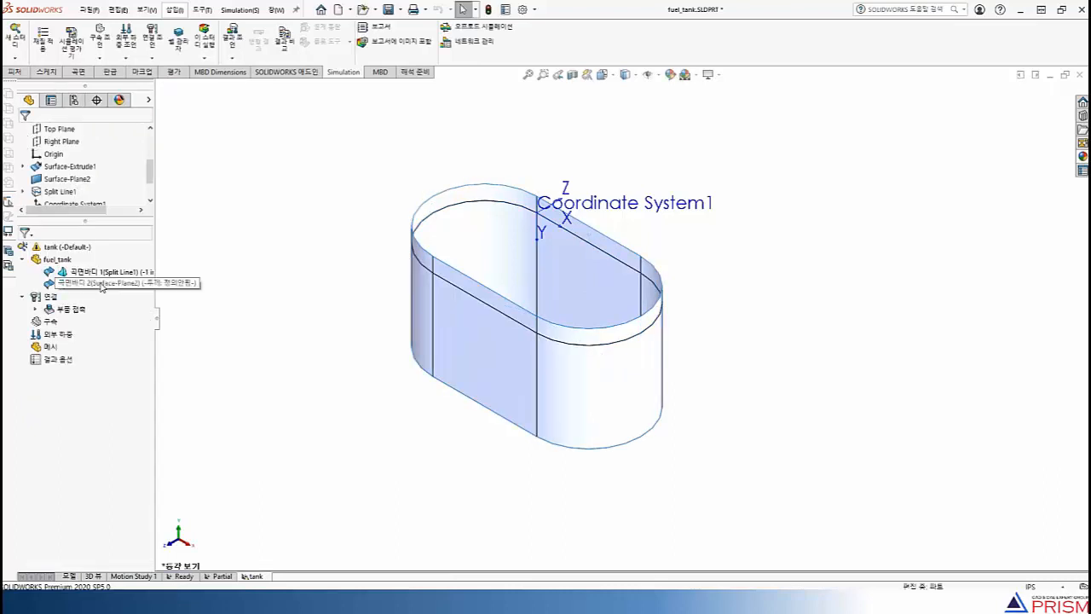
# Define the Surface-Plane2 body as a thin shell 1 in thick, with the offset set to the top surface
pyautogui.rightClick(100, 284)
pyautogui.click(139, 328)
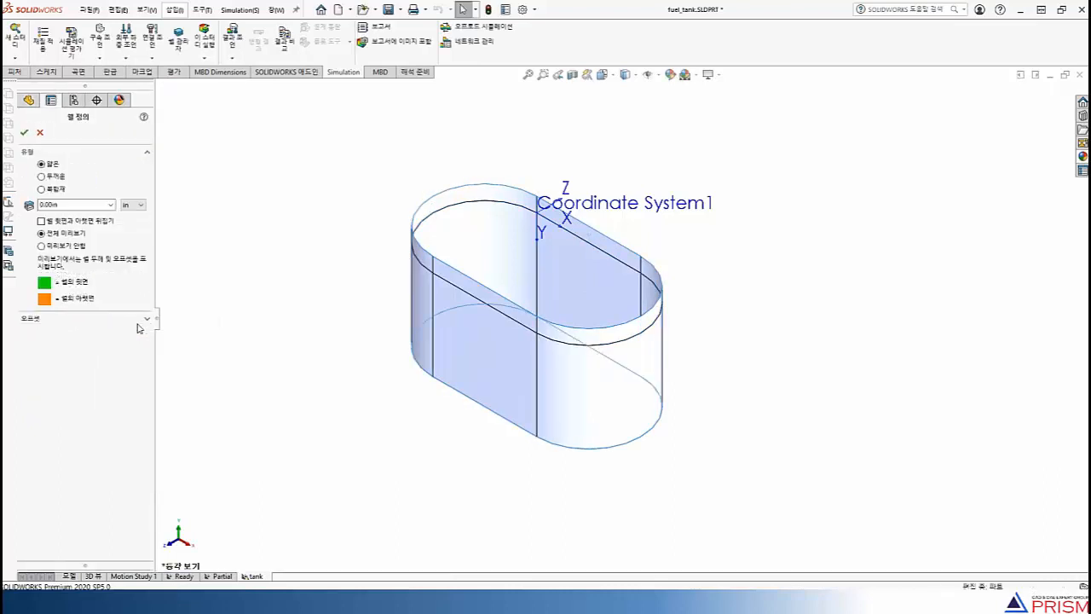
pyautogui.doubleClick(75, 204)
pyautogui.write('1')
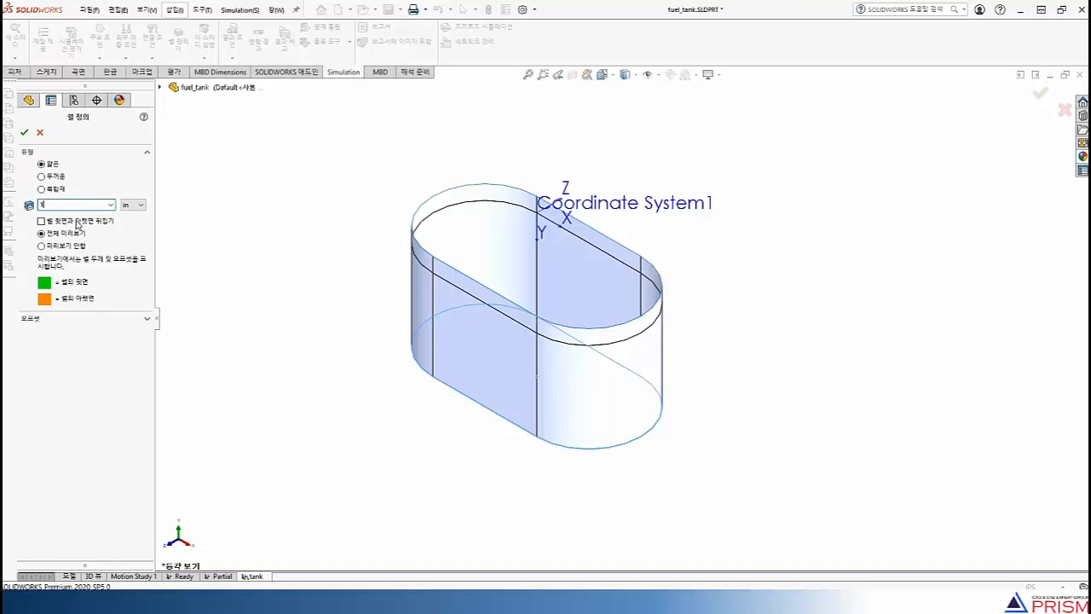
pyautogui.click(77, 323)
pyautogui.scroll(-5, 594, 439)
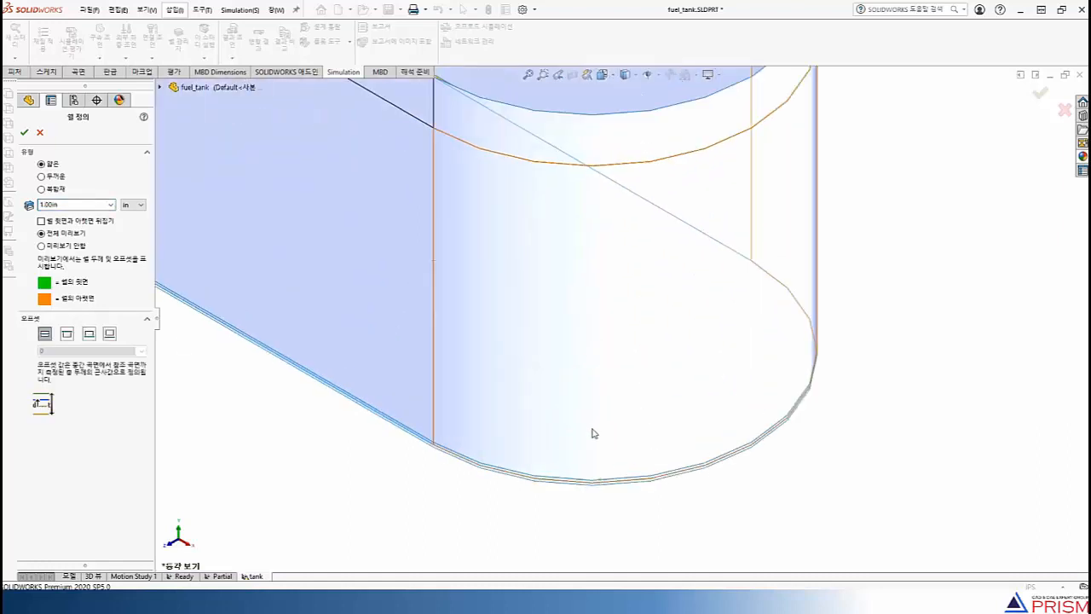
pyautogui.scroll(-2, 594, 434)
pyautogui.click(66, 333)
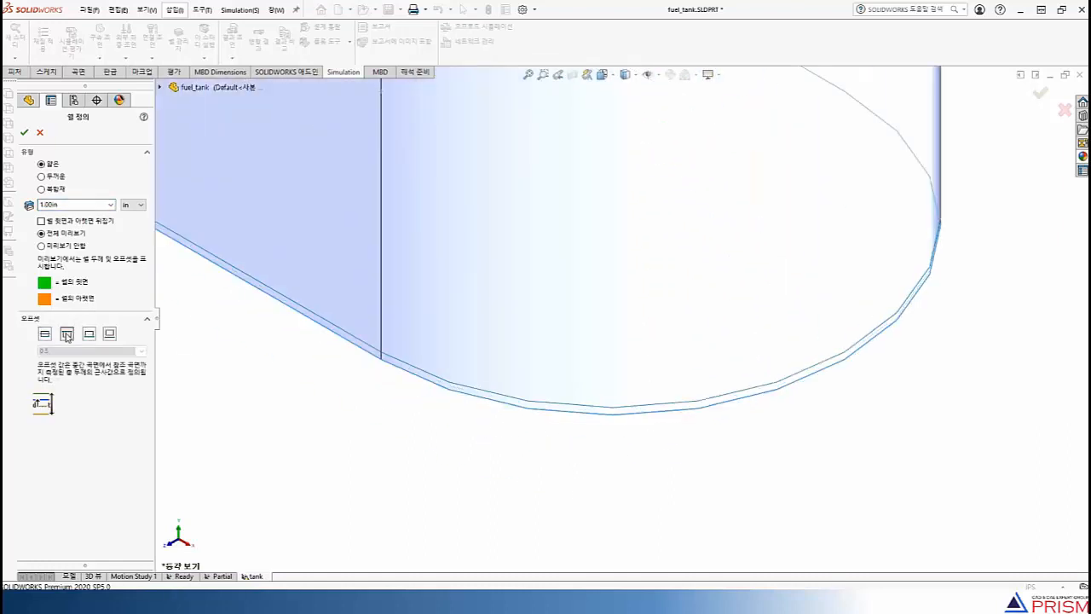
pyautogui.click(24, 132)
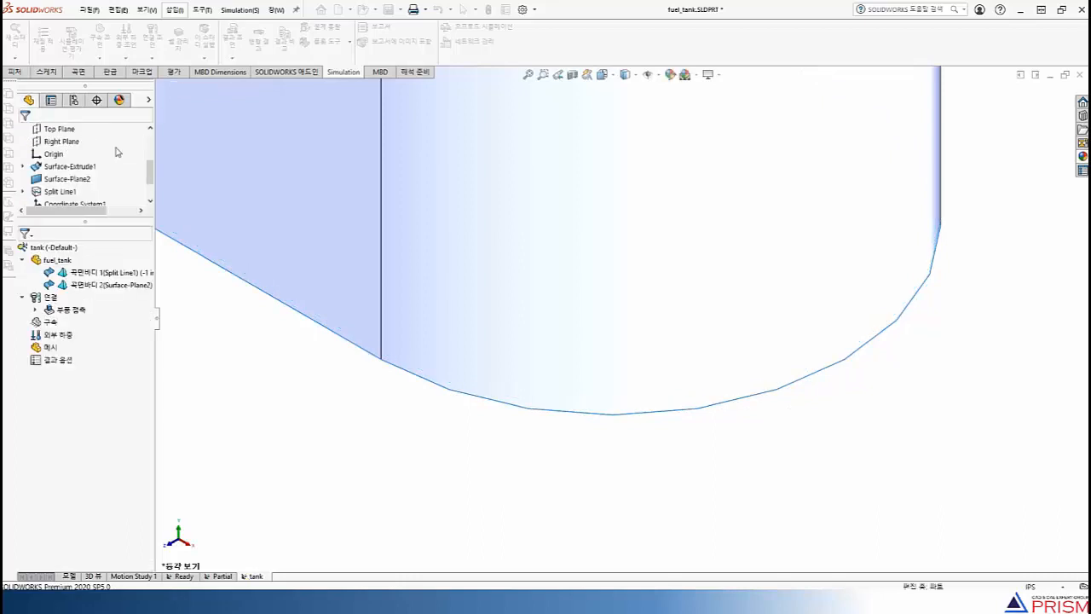
# Apply the aluminium alloy 1060 to the whole fuel_tank part in the study
pyautogui.scroll(8, 454, 187)
pyautogui.scroll(-1, 487, 154)
pyautogui.scroll(3, 588, 172)
pyautogui.scroll(-2, 595, 175)
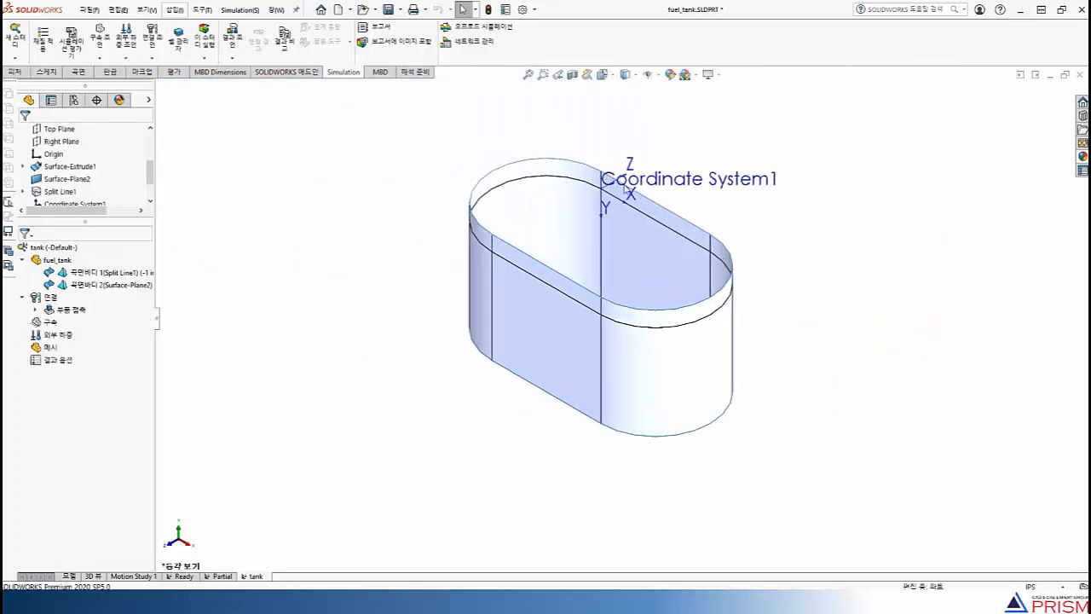
pyautogui.scroll(1, 627, 247)
pyautogui.scroll(-2, 628, 247)
pyautogui.rightClick(57, 262)
pyautogui.click(82, 266)
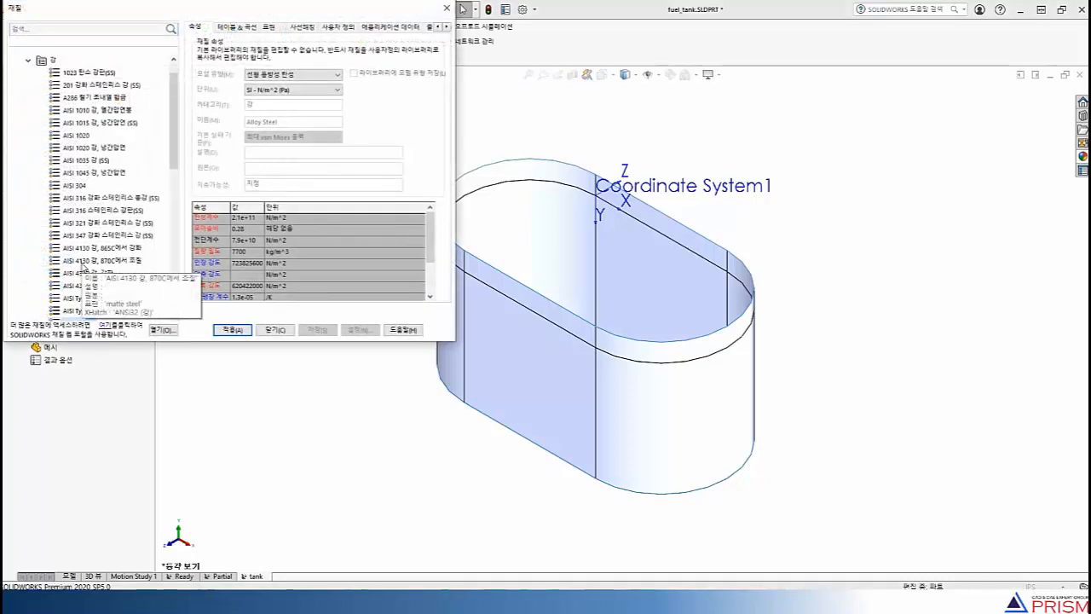
pyautogui.moveTo(170, 135); pyautogui.dragTo(183, 237)
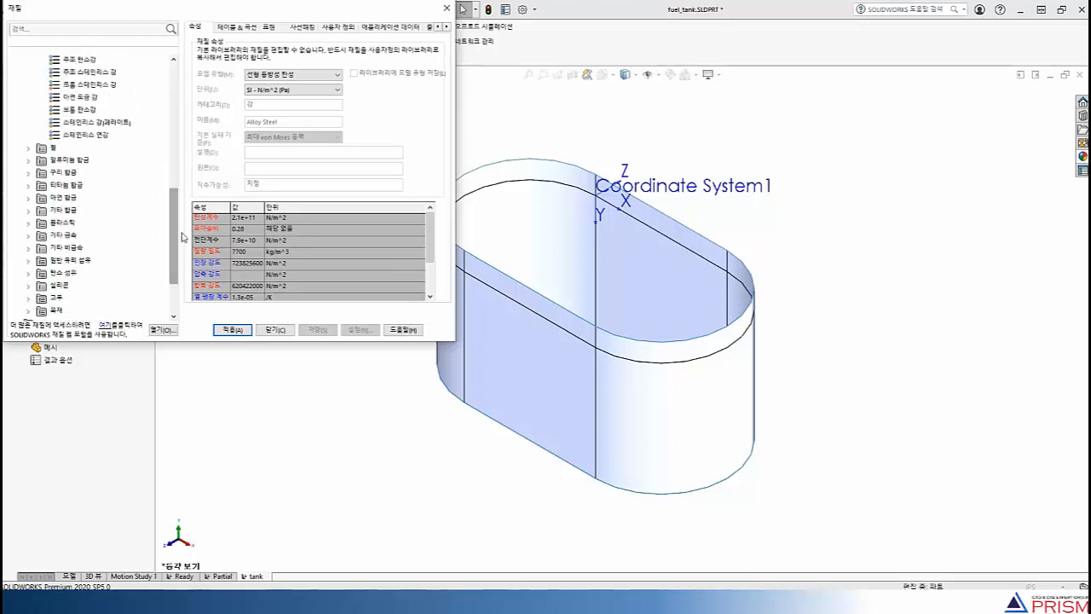
pyautogui.click(30, 162)
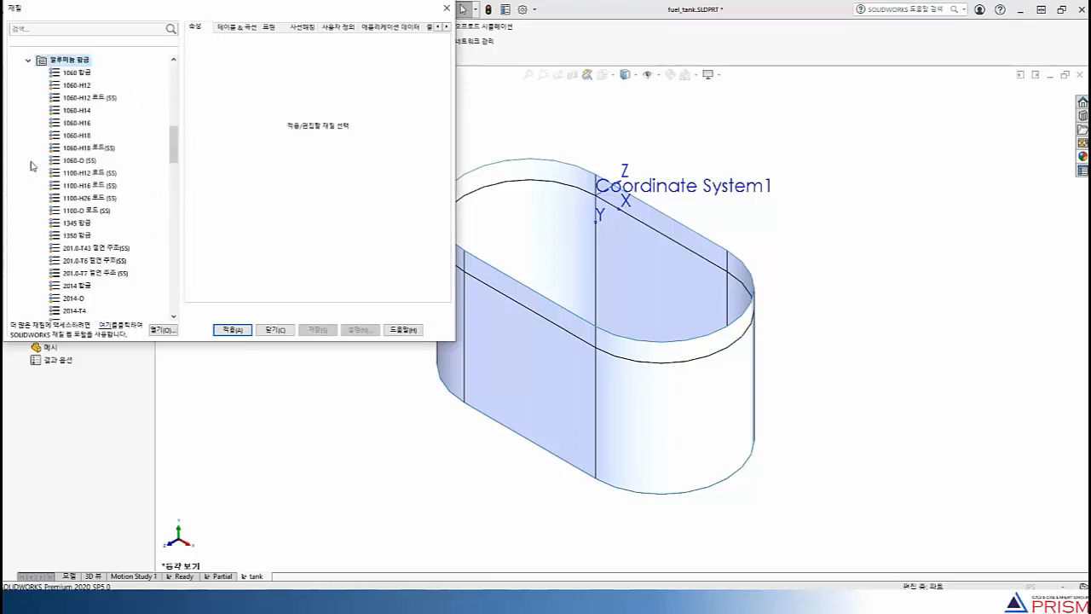
pyautogui.click(77, 72)
pyautogui.click(235, 330)
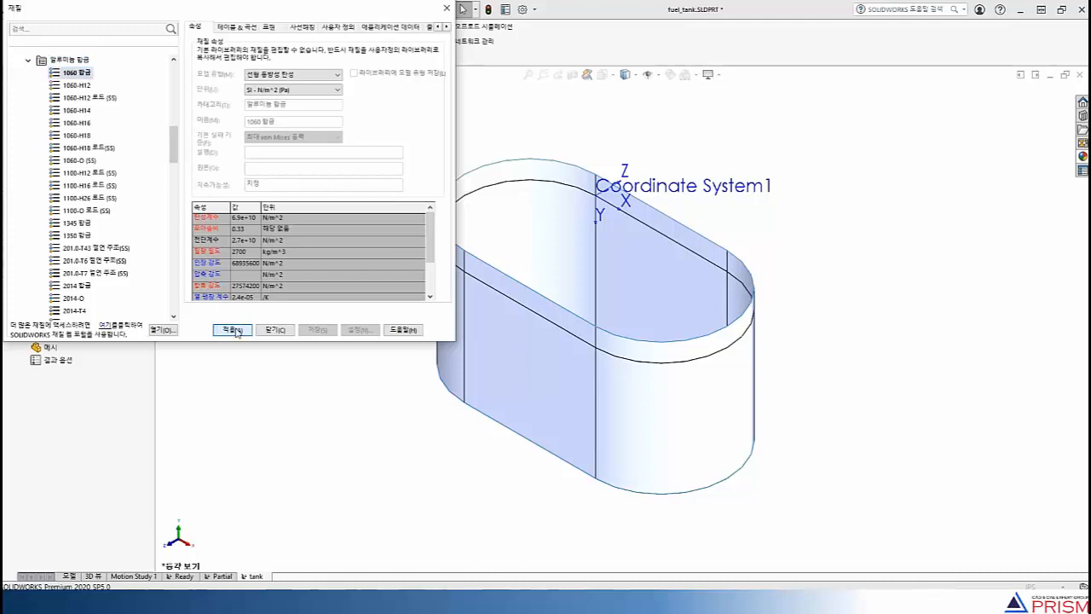
pyautogui.click(276, 330)
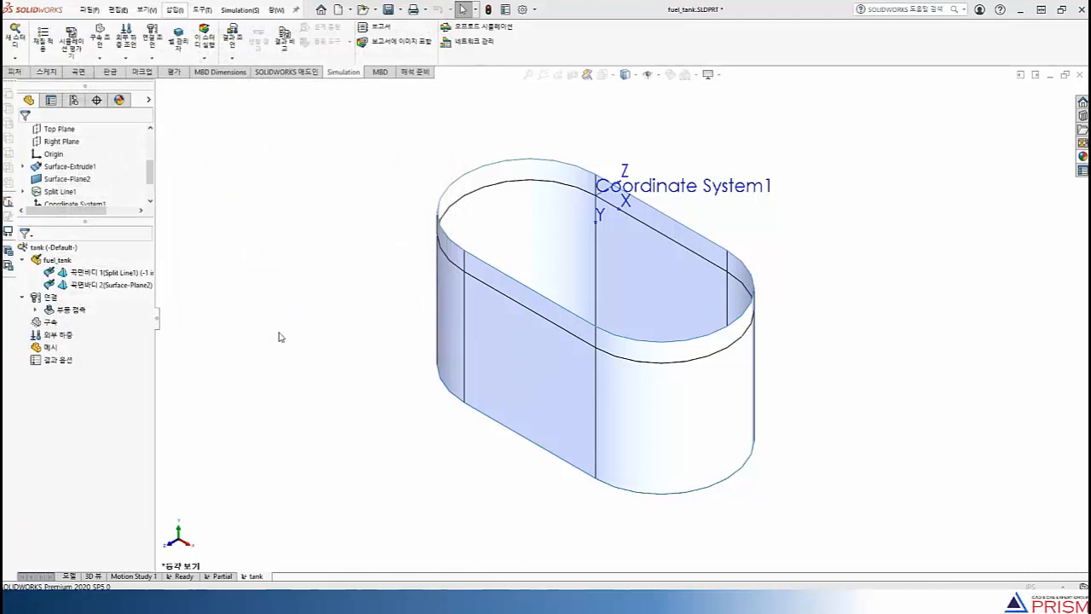
# Restrain the tank's bottom face with an immovable (no translation) fixture
pyautogui.rightClick(45, 321)
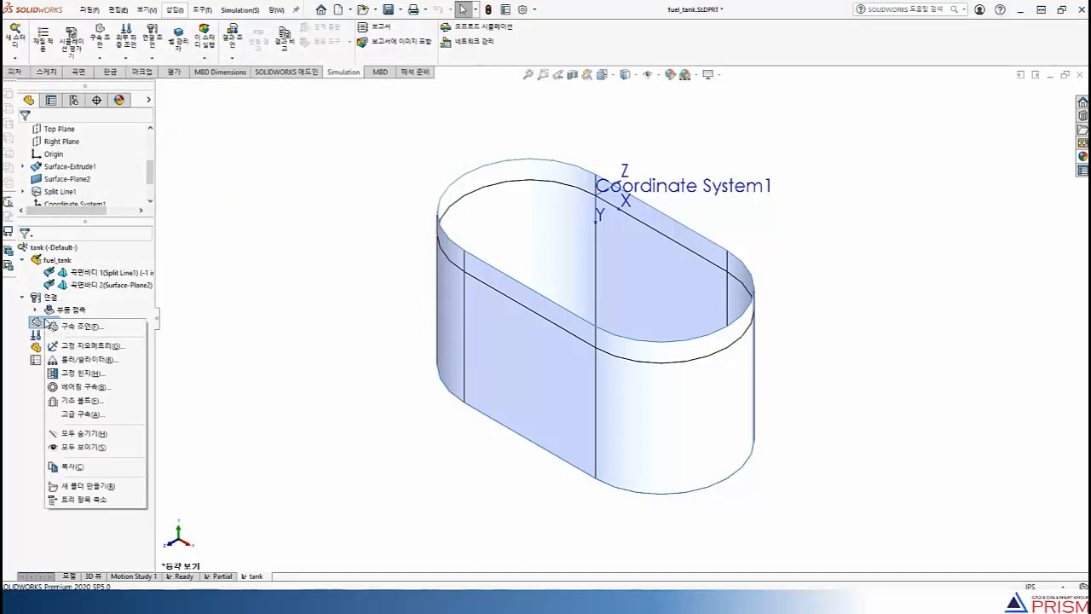
pyautogui.click(74, 346)
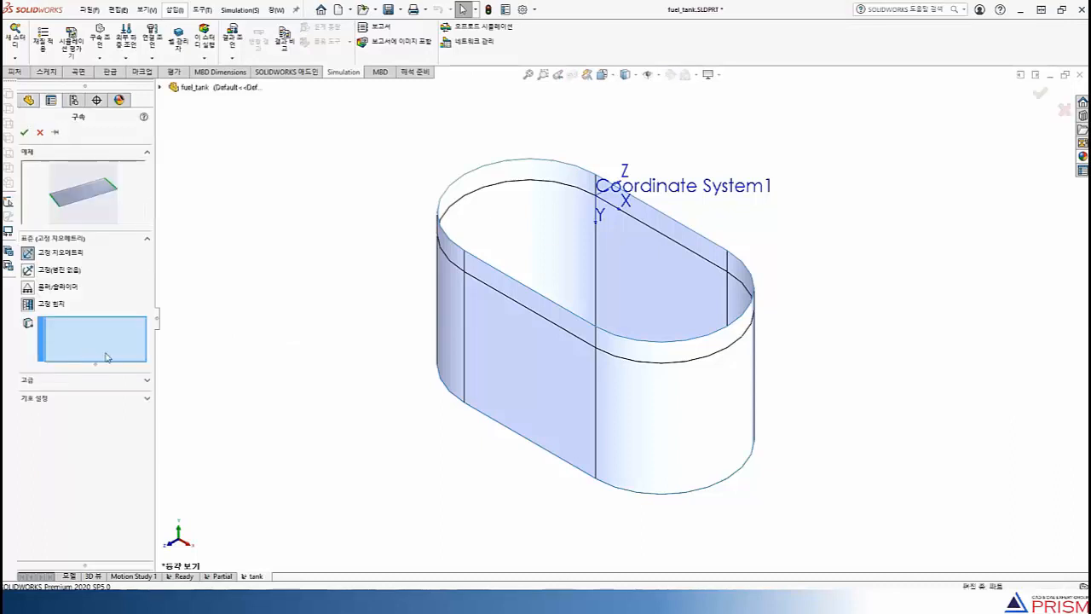
pyautogui.moveTo(444, 484); pyautogui.dragTo(438, 299, button='middle')
pyautogui.click(591, 411)
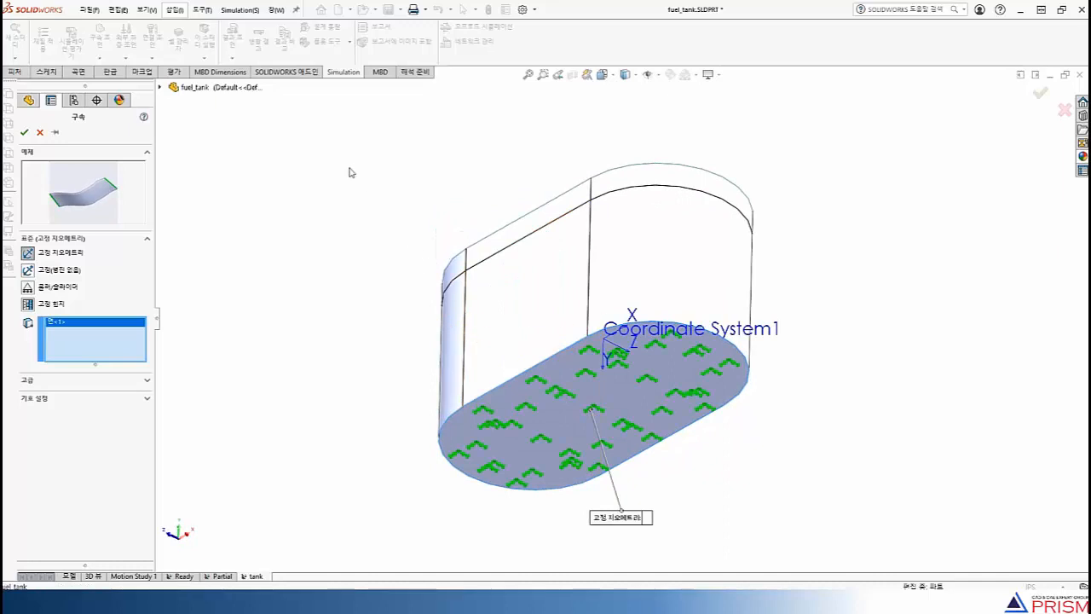
pyautogui.click(37, 272)
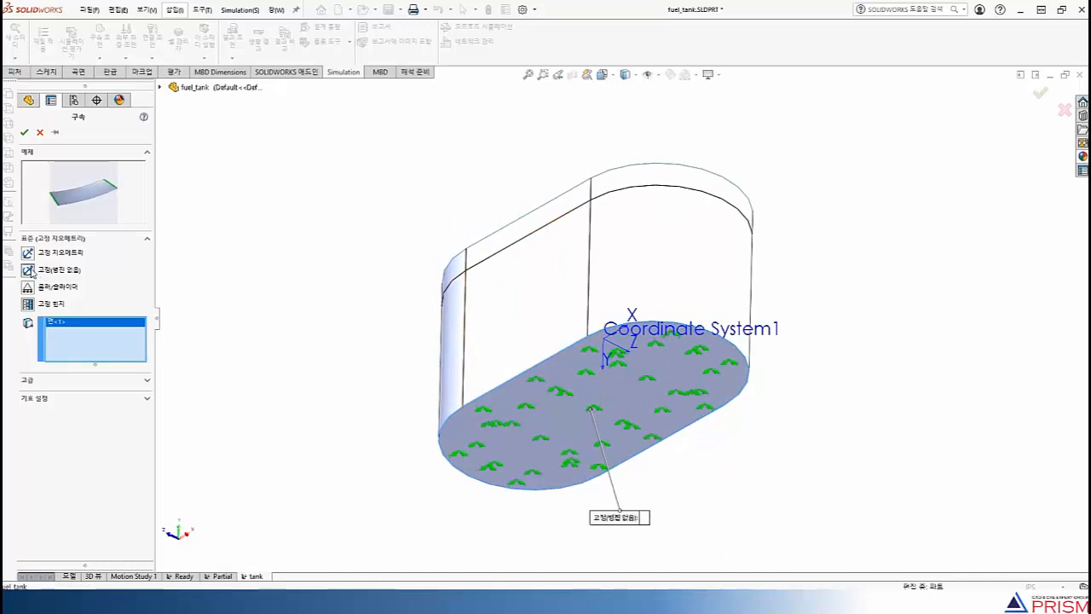
pyautogui.click(23, 133)
# Start a pressure load normal to the tank's four lower side-wall faces, leaving the bottom face out of the selection
pyautogui.moveTo(290, 227); pyautogui.dragTo(294, 427, button='middle')
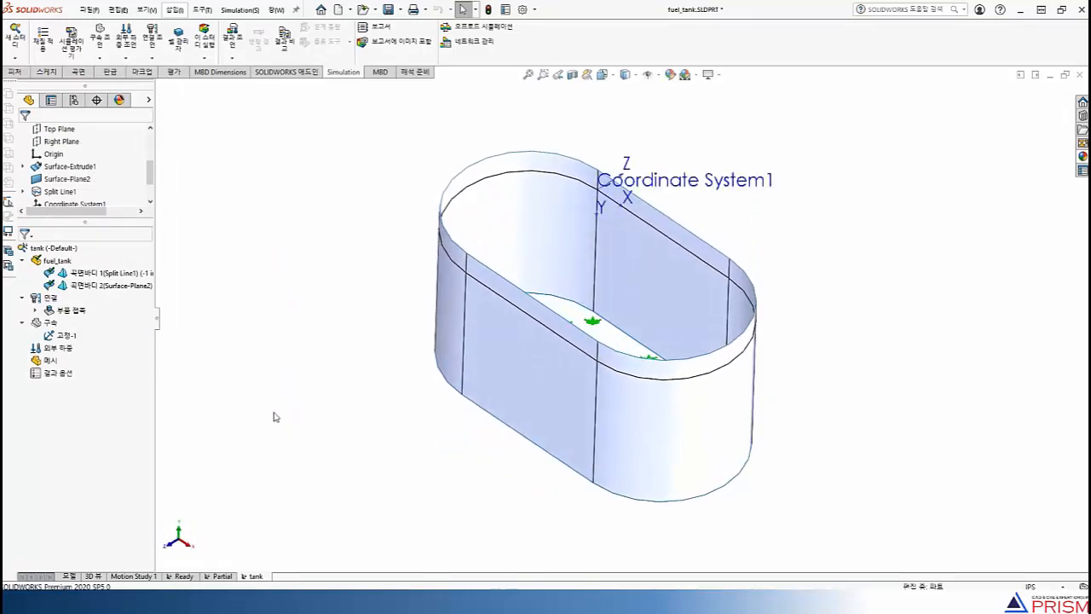
pyautogui.rightClick(60, 348)
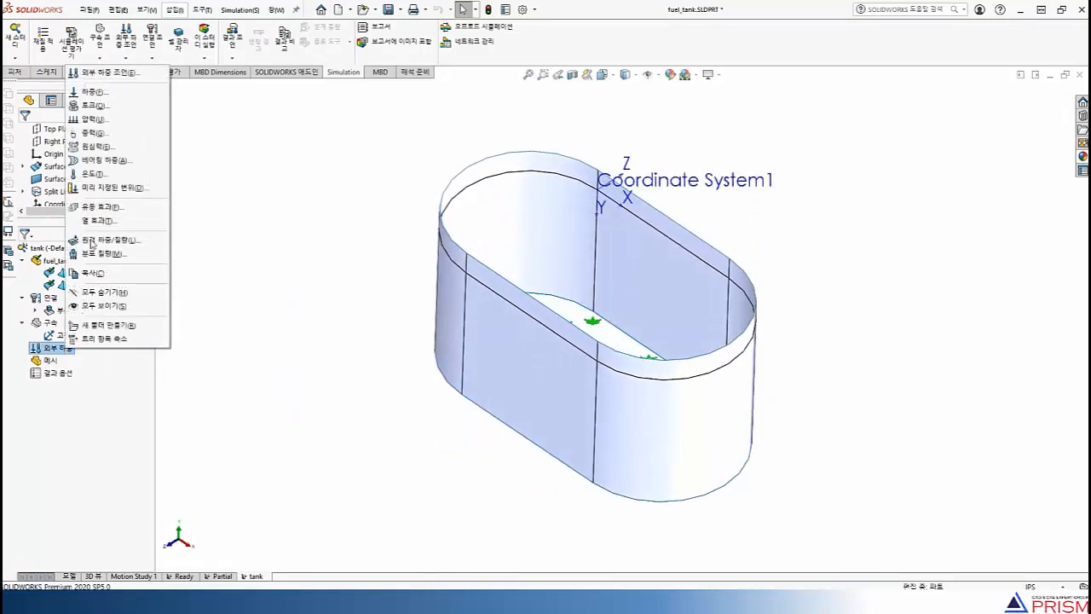
pyautogui.click(98, 122)
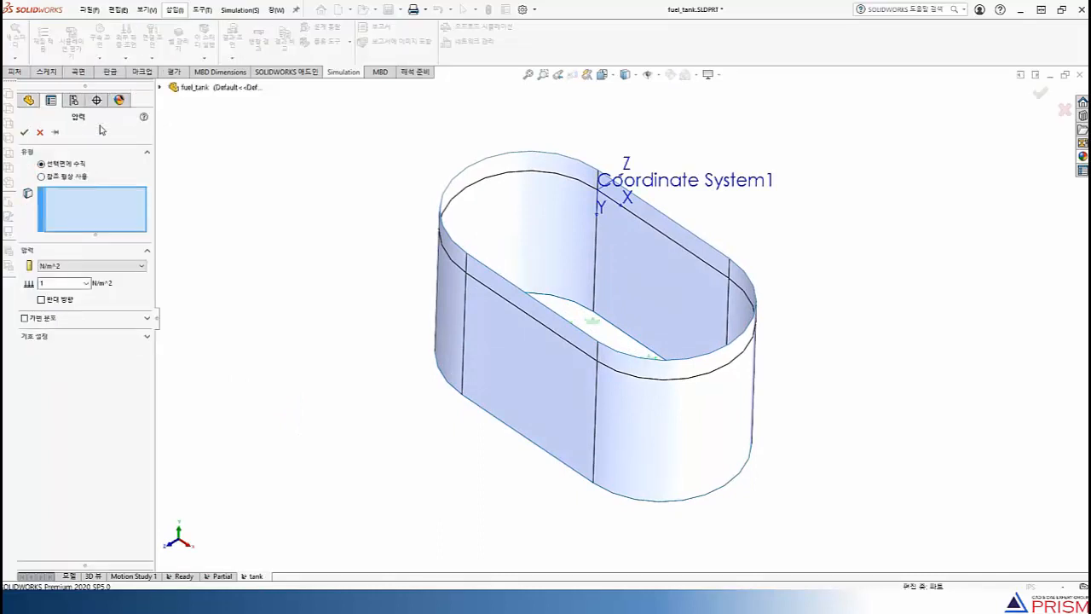
pyautogui.click(650, 288)
pyautogui.click(543, 241)
pyautogui.moveTo(550, 245); pyautogui.dragTo(516, 358, button='middle')
pyautogui.click(598, 491)
pyautogui.click(597, 491)
pyautogui.moveTo(597, 335); pyautogui.dragTo(582, 307, button='middle')
pyautogui.click(592, 365)
pyautogui.moveTo(591, 365); pyautogui.dragTo(716, 505, button='middle')
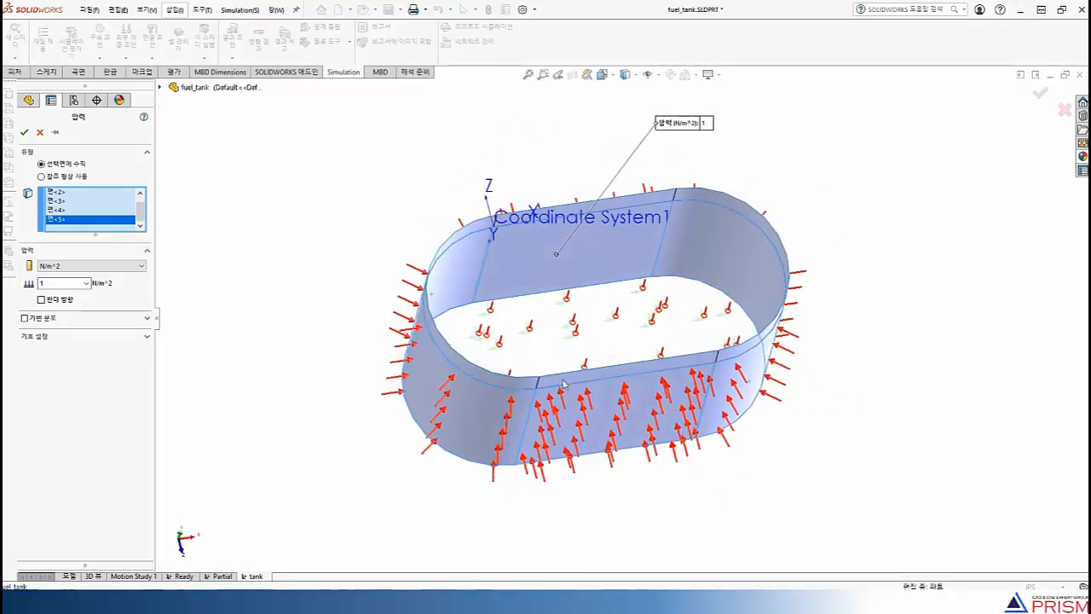
pyautogui.click(490, 338)
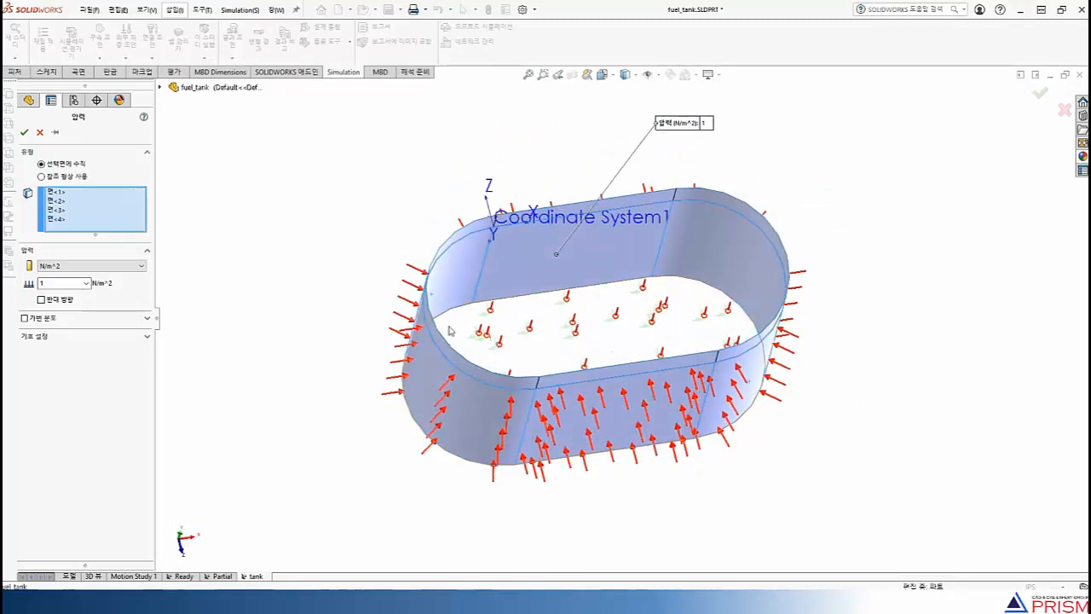
# Reverse the wall pressure so it pushes outward and set its magnitude to 1 psi
pyautogui.click(50, 301)
pyautogui.moveTo(300, 347); pyautogui.dragTo(236, 249, button='middle')
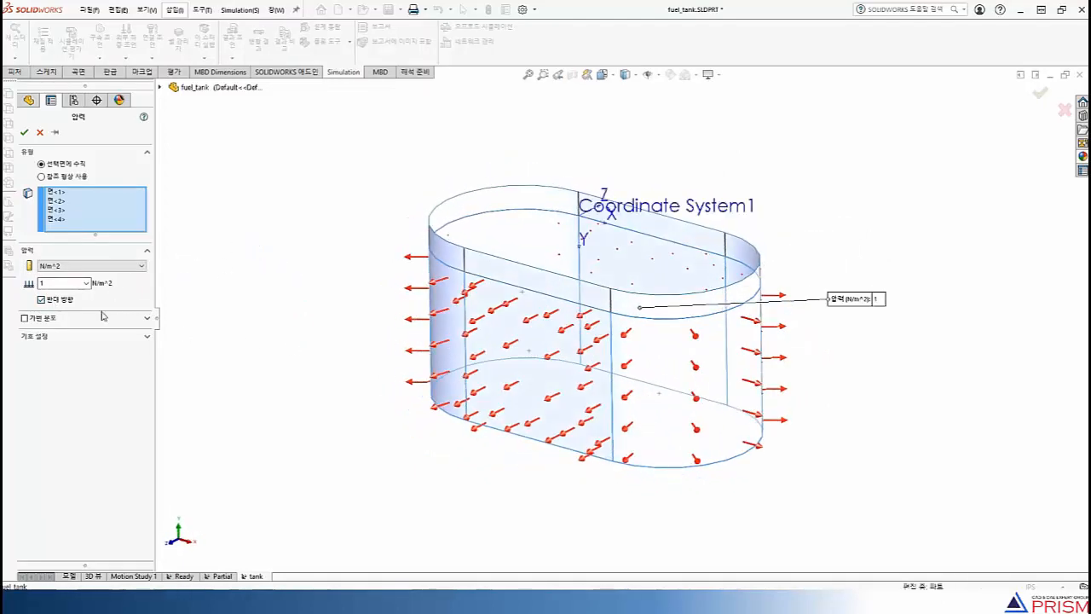
pyautogui.click(93, 266)
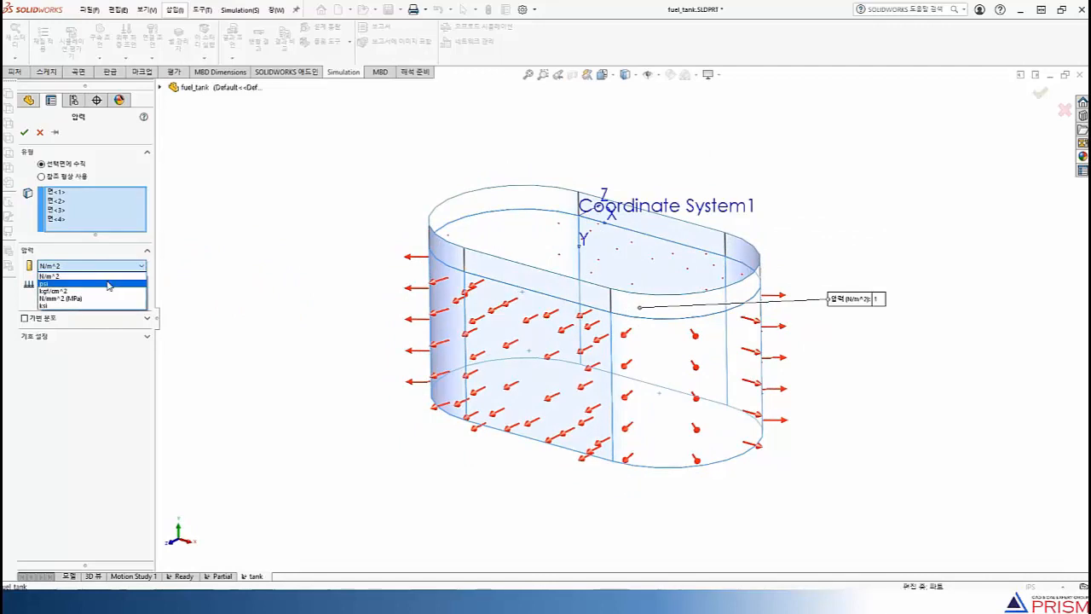
pyautogui.click(81, 288)
pyautogui.doubleClick(82, 289)
pyautogui.write('1')
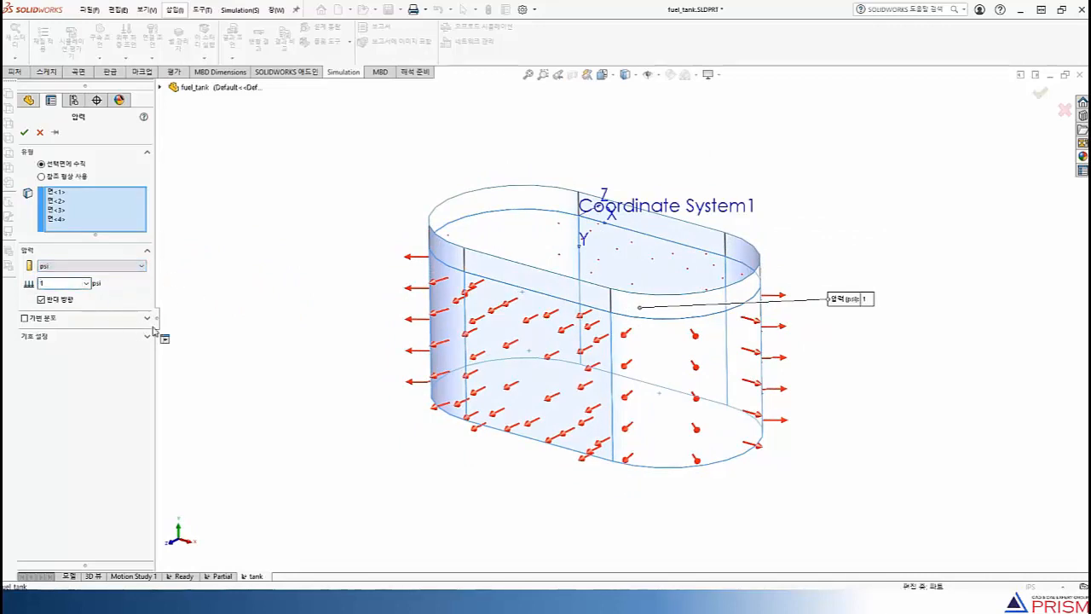
# Enable nonuniform distribution for the wall pressure with Coordinate System1 as its reference
pyautogui.click(149, 322)
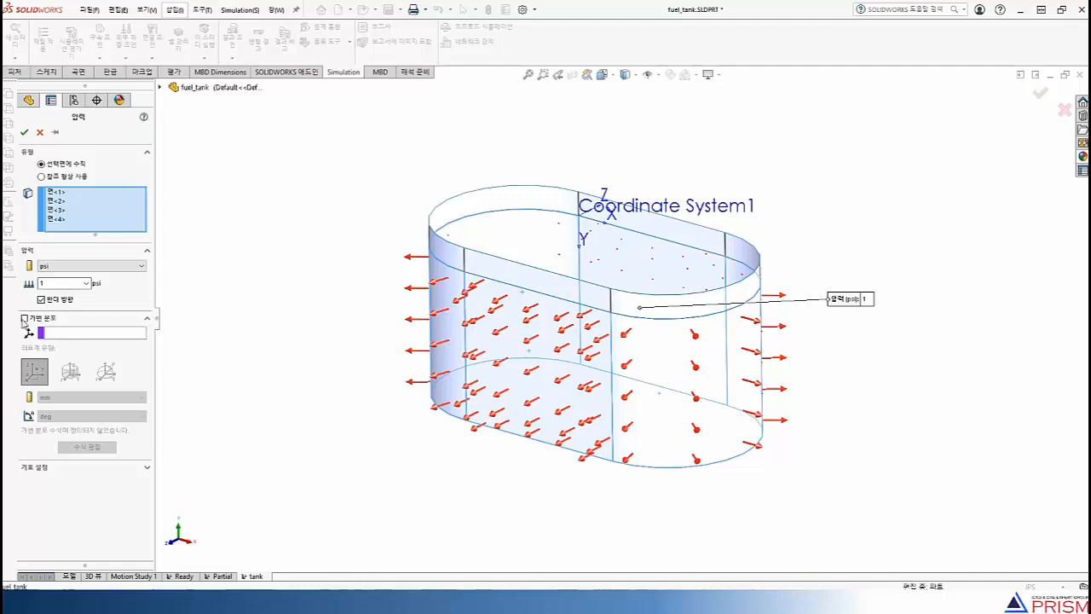
pyautogui.click(24, 318)
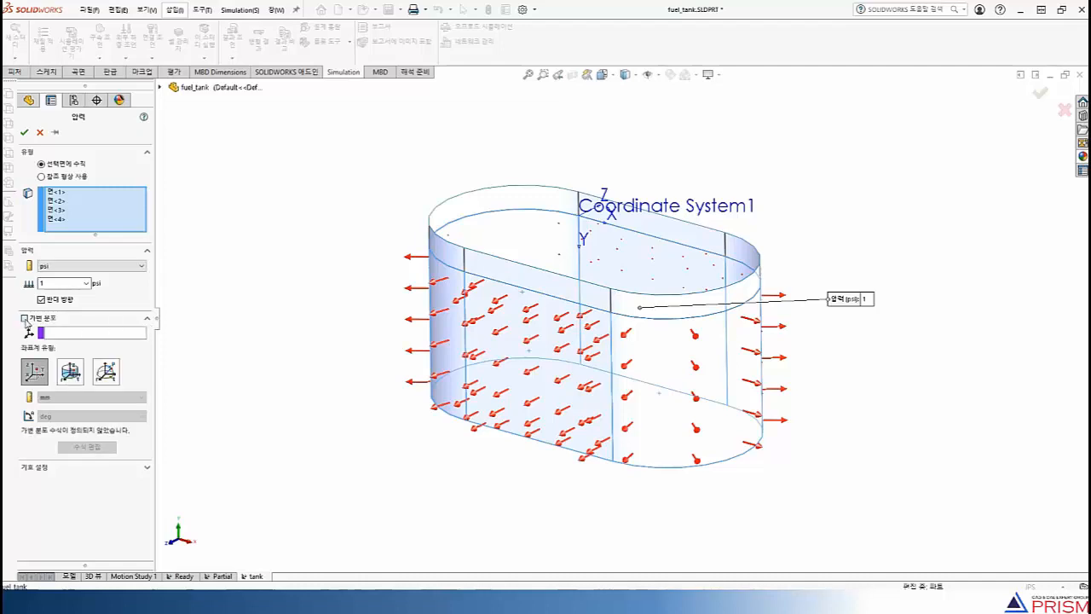
pyautogui.click(86, 334)
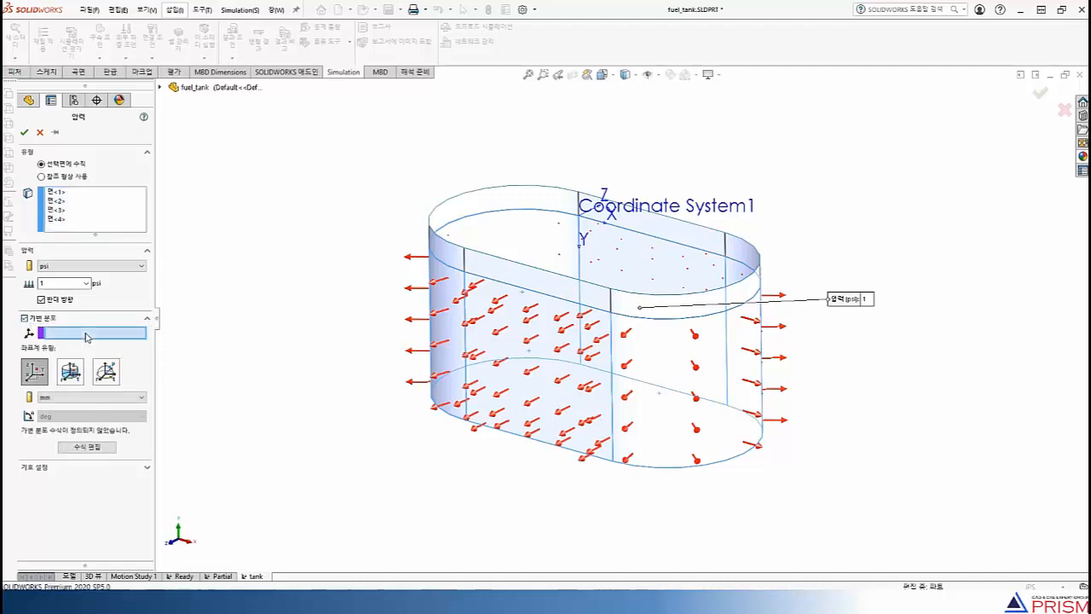
pyautogui.click(161, 88)
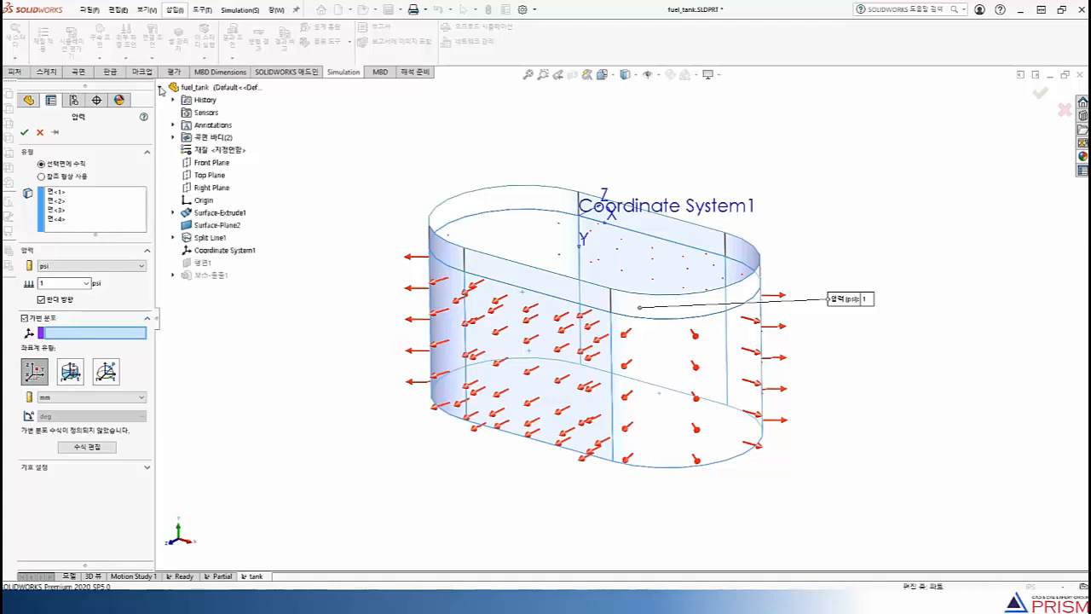
pyautogui.click(213, 251)
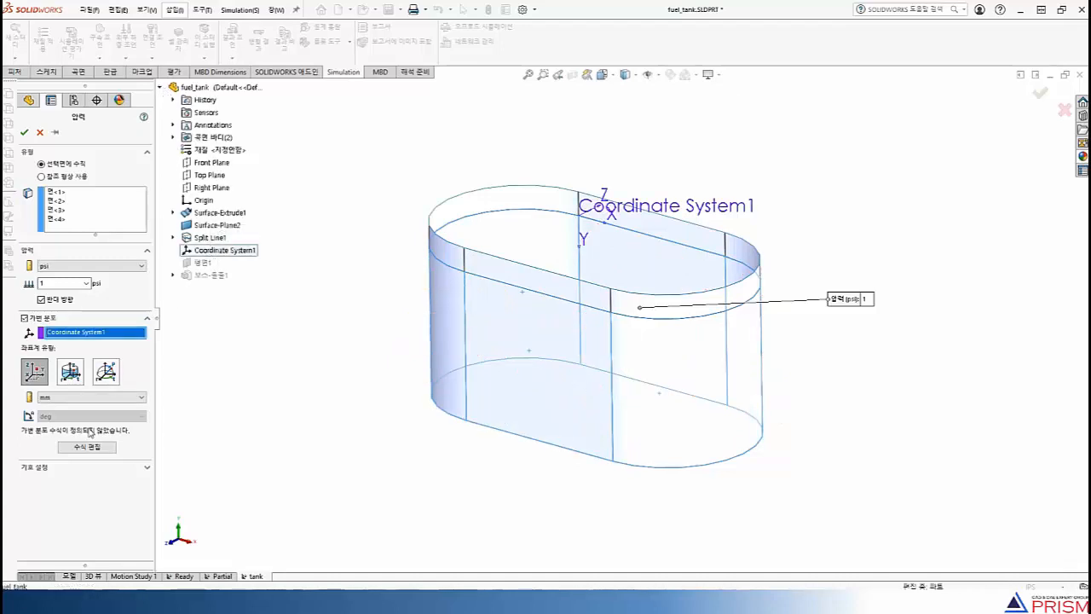
# Define the pressure distribution equation as 0.029*"y" and apply the load to the side walls
pyautogui.click(87, 446)
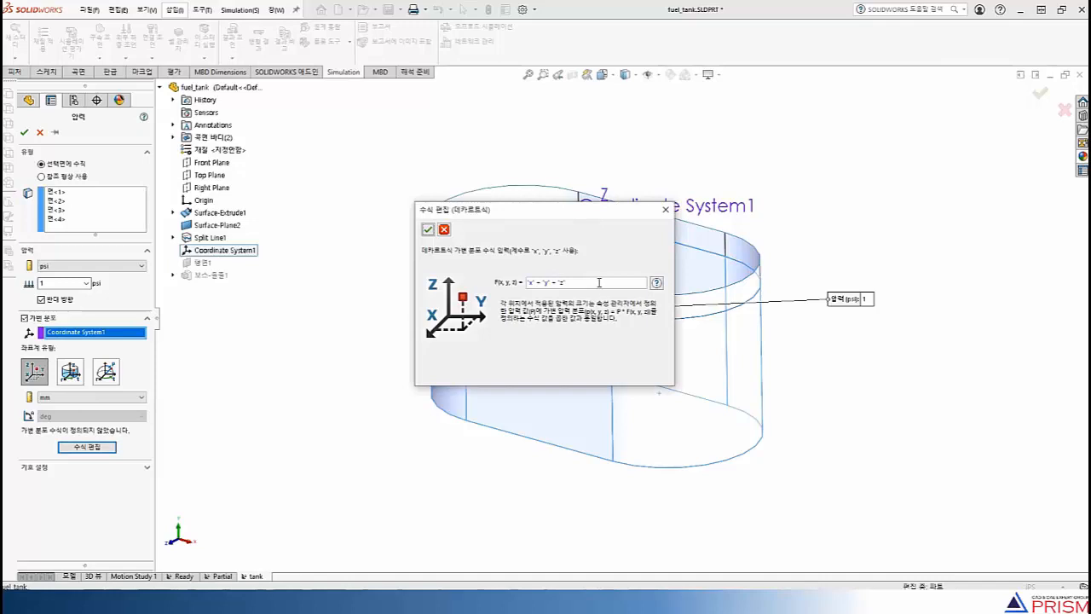
pyautogui.moveTo(599, 282); pyautogui.dragTo(525, 282)
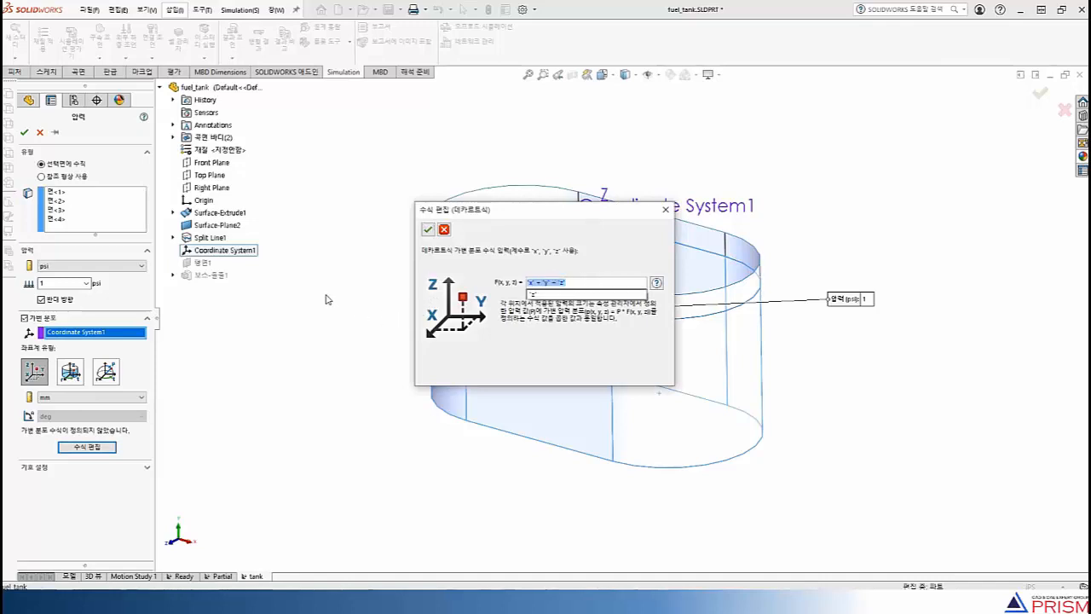
pyautogui.write('0.0')
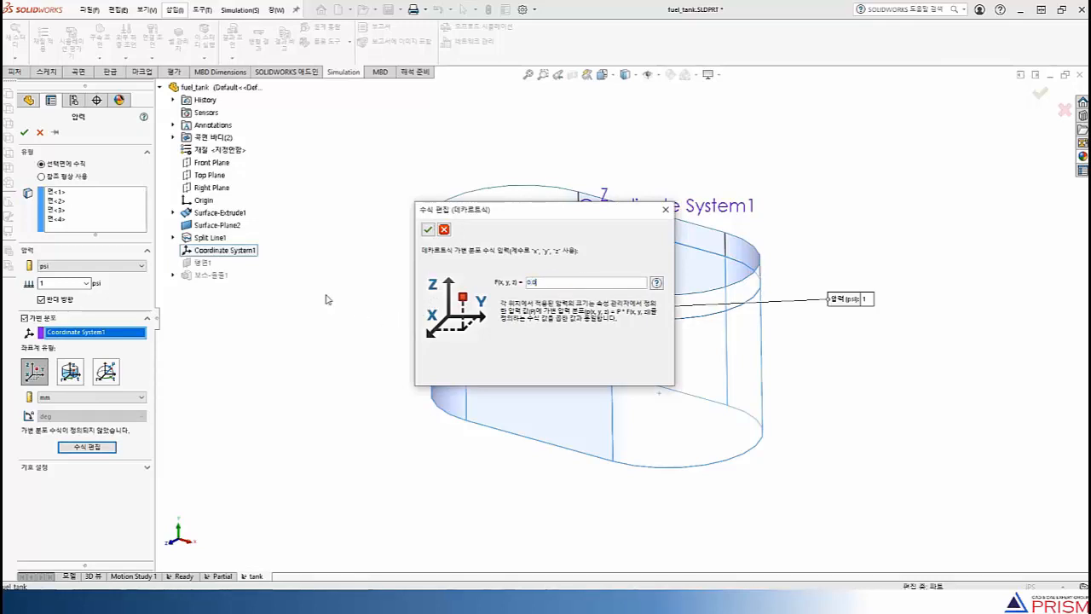
pyautogui.write('29*"')
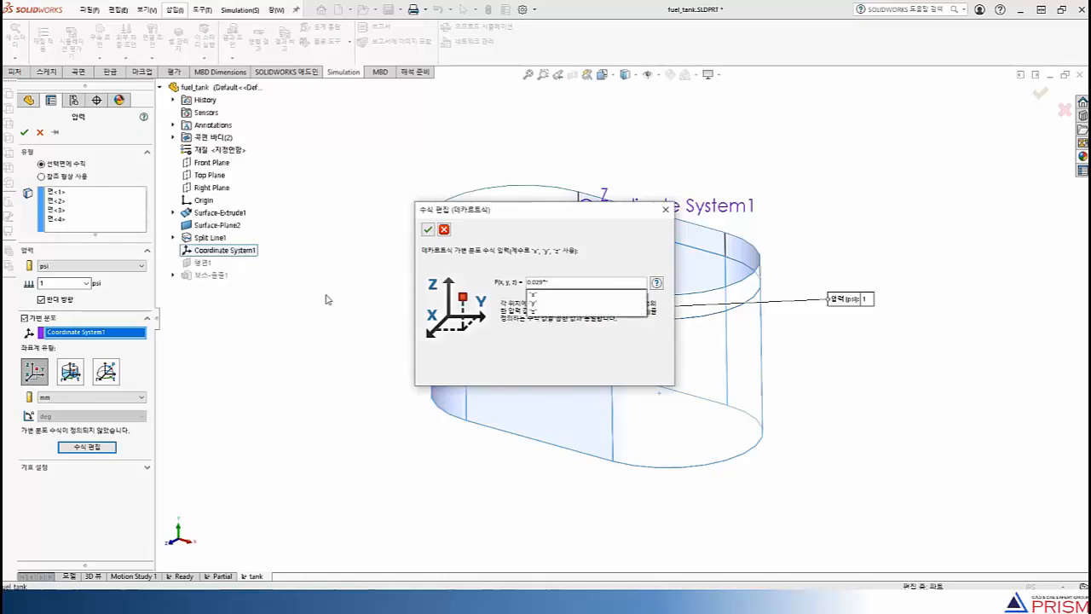
pyautogui.write('y')
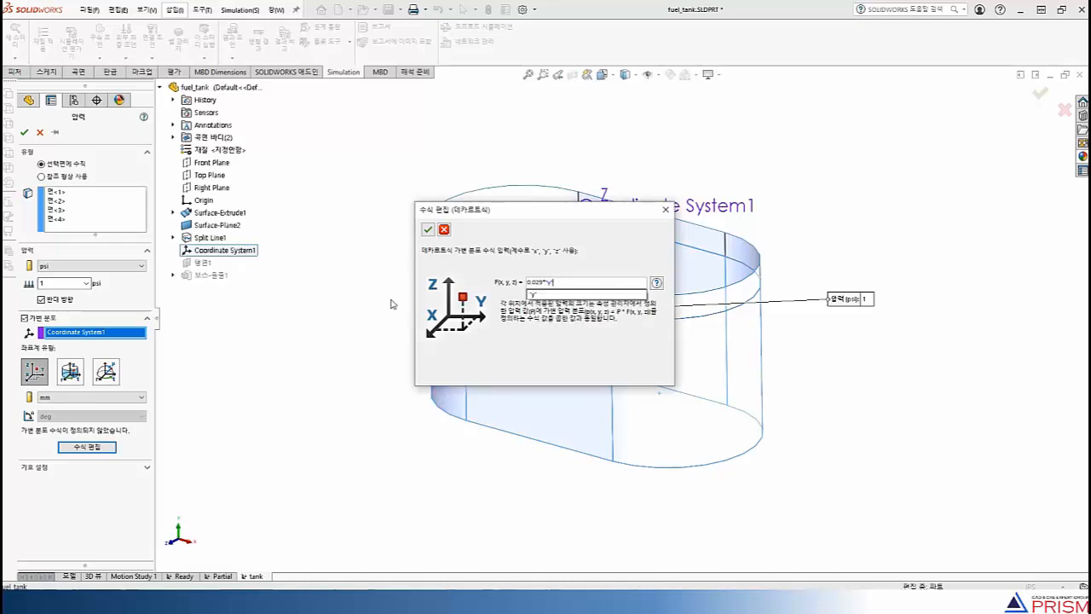
pyautogui.click(429, 233)
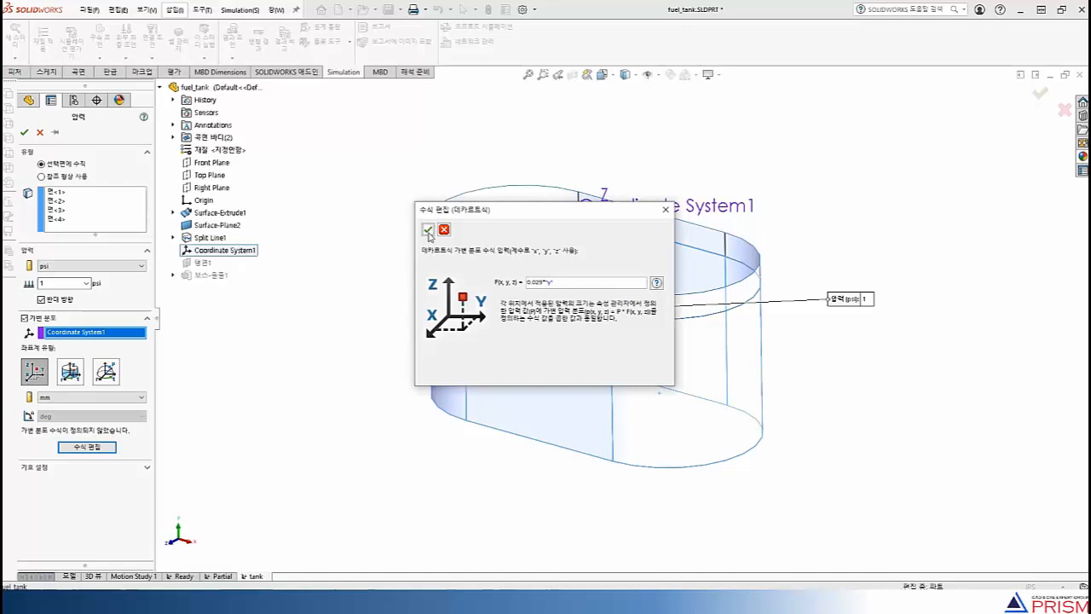
pyautogui.click(429, 233)
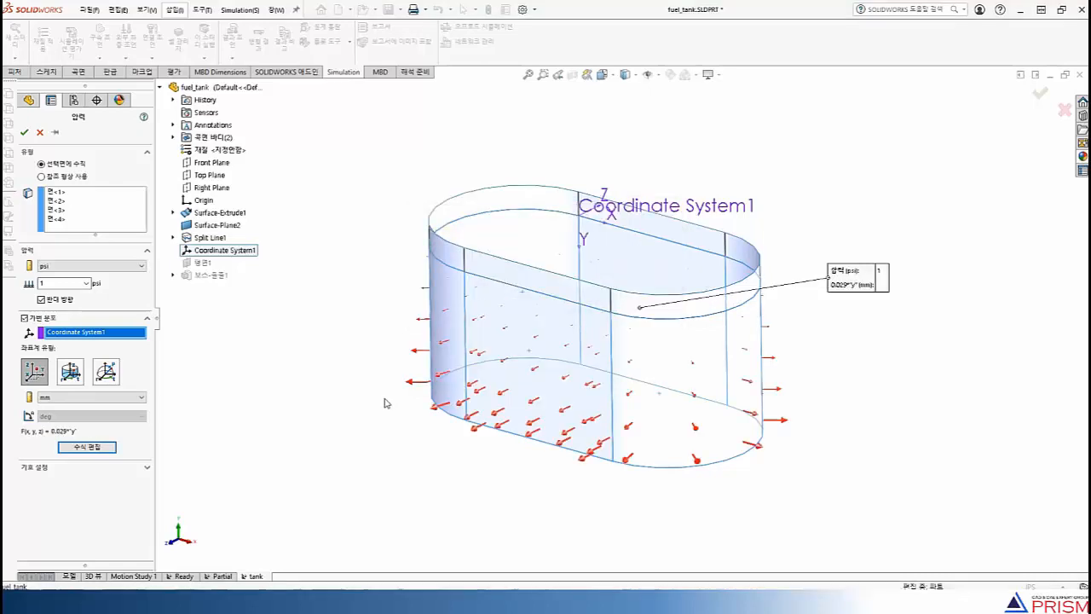
pyautogui.moveTo(387, 403); pyautogui.dragTo(402, 457, button='middle')
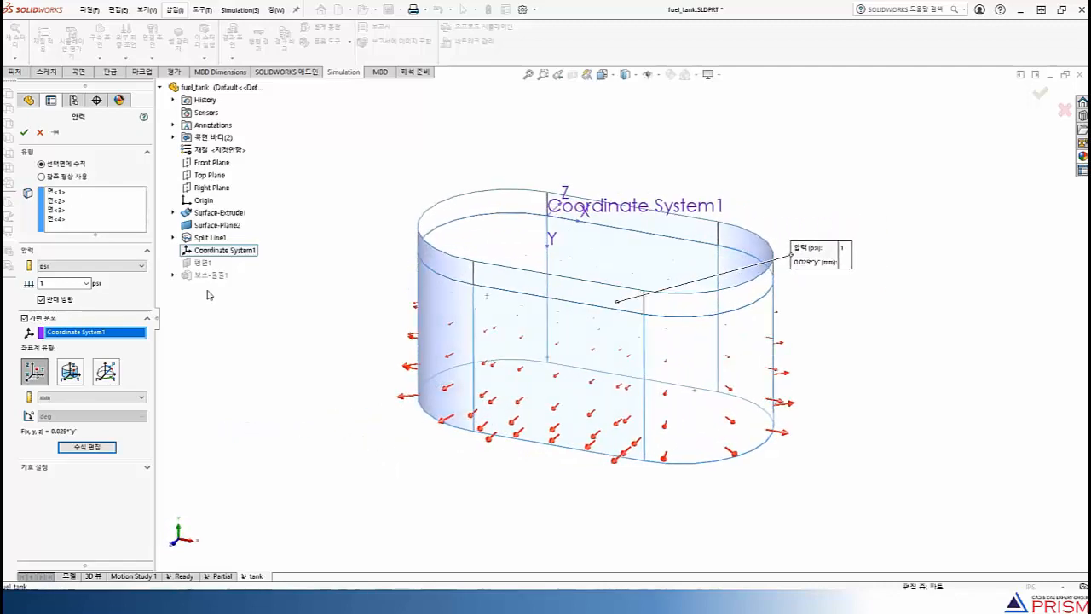
pyautogui.click(25, 133)
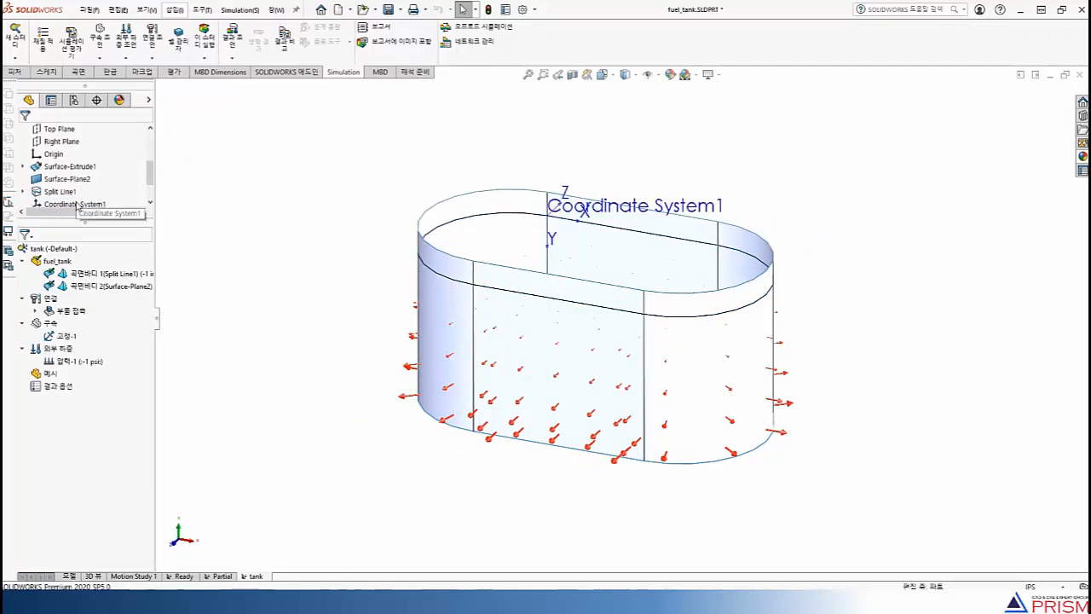
# Mesh the tank with a curvature-based mesh at the default density and element sizes
pyautogui.rightClick(41, 376)
pyautogui.click(86, 164)
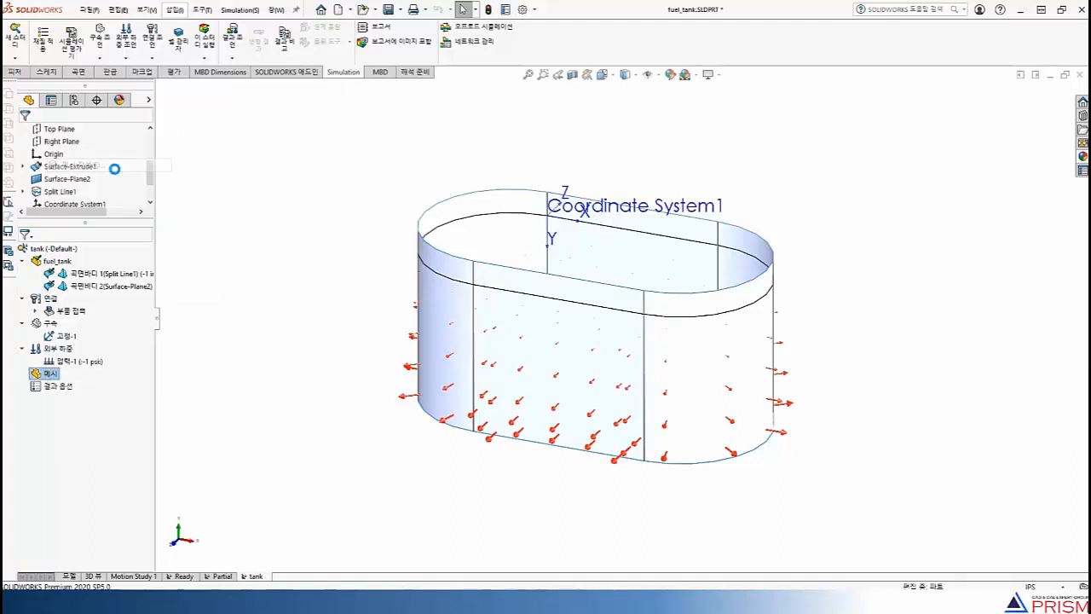
pyautogui.click(25, 226)
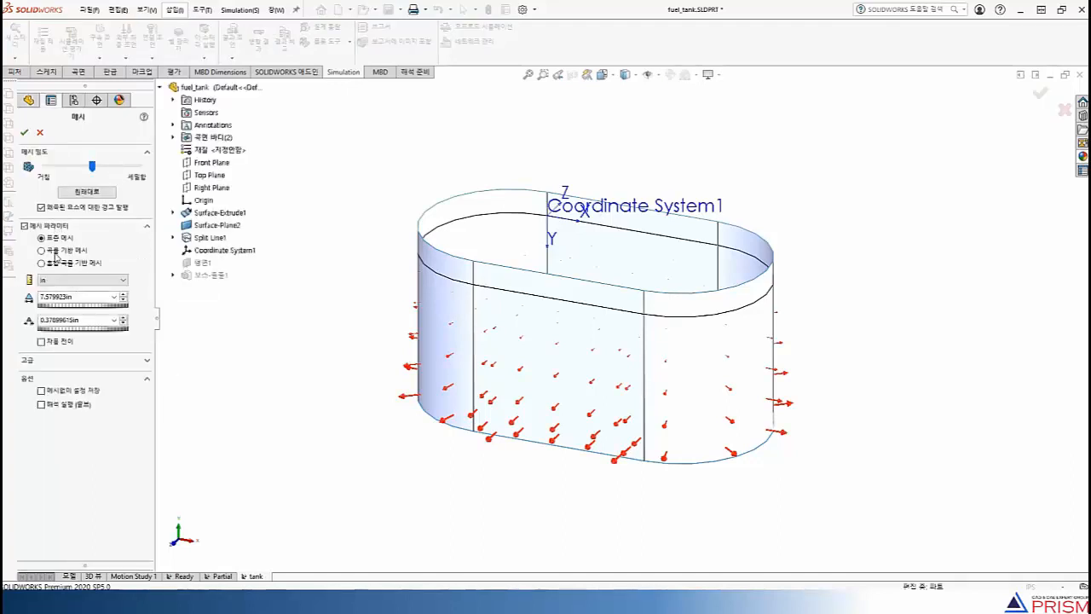
pyautogui.click(42, 251)
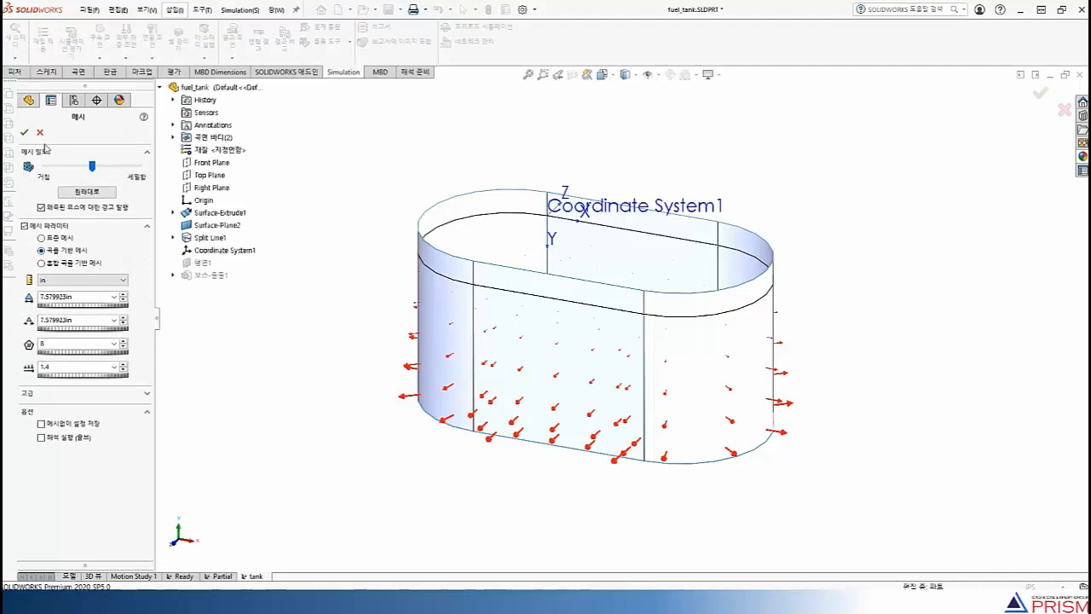
pyautogui.click(25, 133)
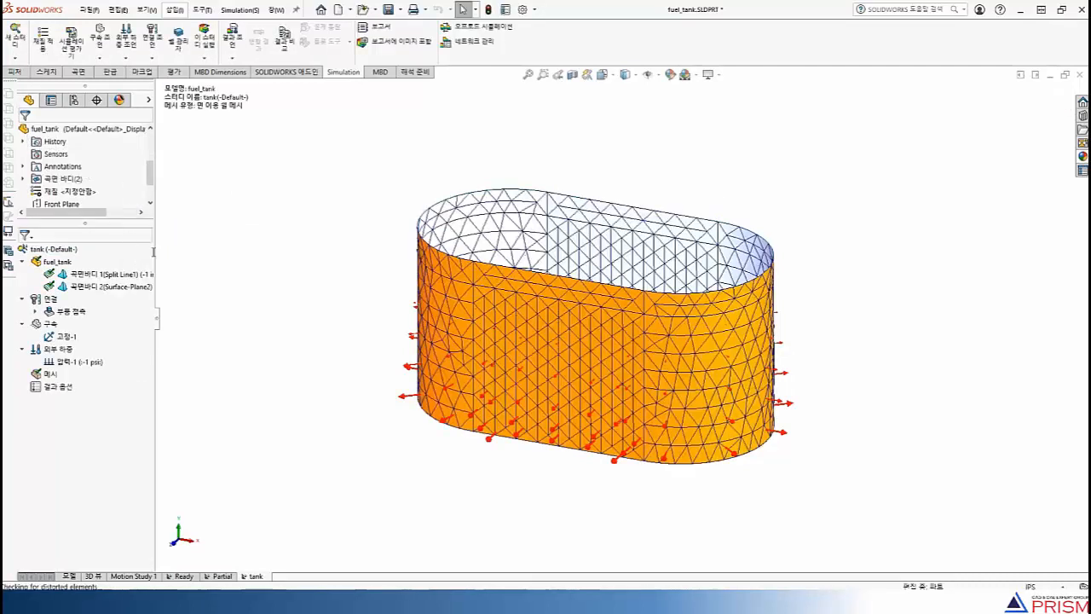
# Run the tank study and view the von Mises stress plot
pyautogui.rightClick(52, 249)
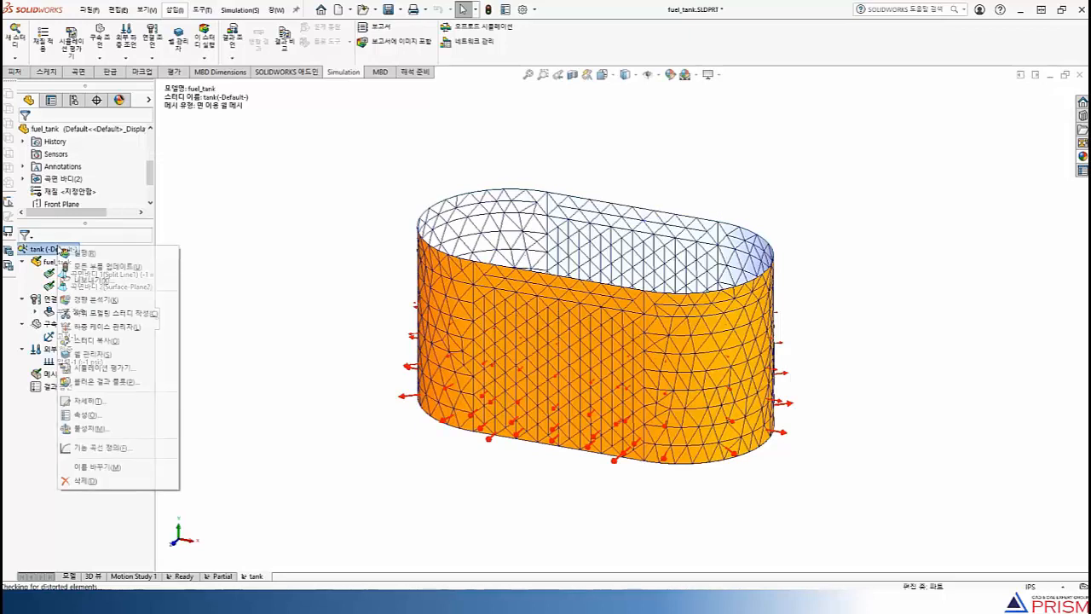
pyautogui.click(99, 260)
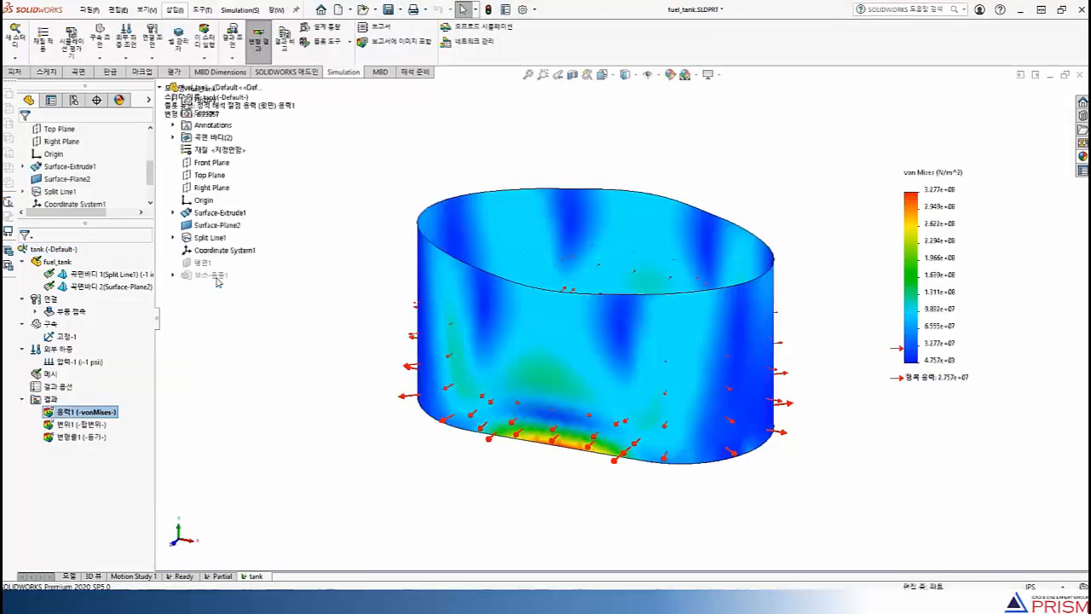
pyautogui.moveTo(320, 336); pyautogui.dragTo(205, 448, button='middle')
# View the study's displacement plot, hide the results and return to the isometric view
pyautogui.click(100, 427)
pyautogui.doubleClick(100, 427)
pyautogui.moveTo(265, 359); pyautogui.dragTo(350, 395, button='middle')
pyautogui.hotkey('ctrl', '7')
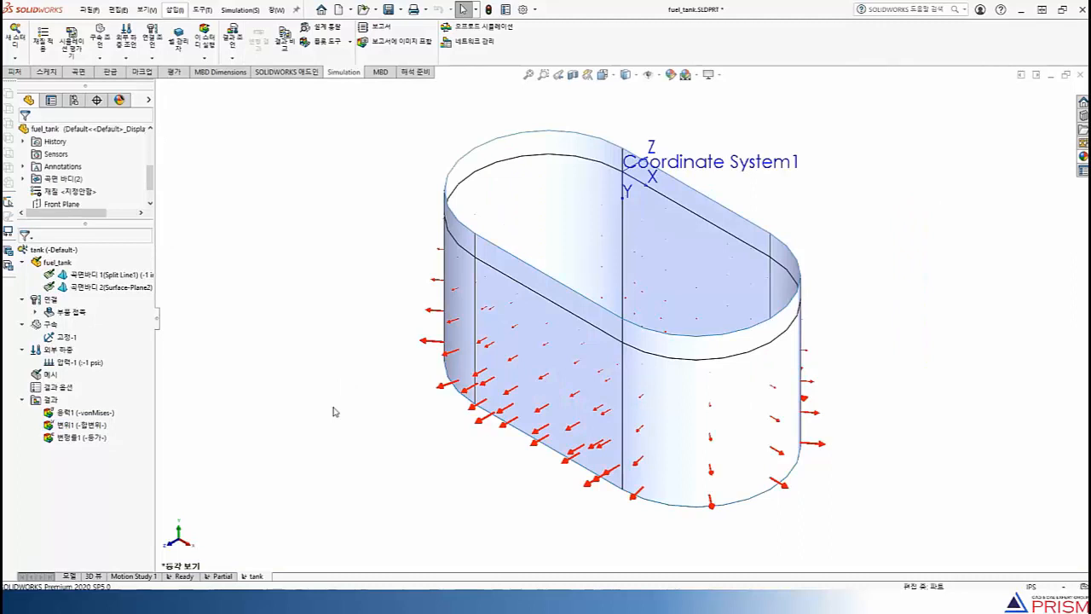
# Copy the tank study as a new static study named tank-2
pyautogui.rightClick(256, 572)
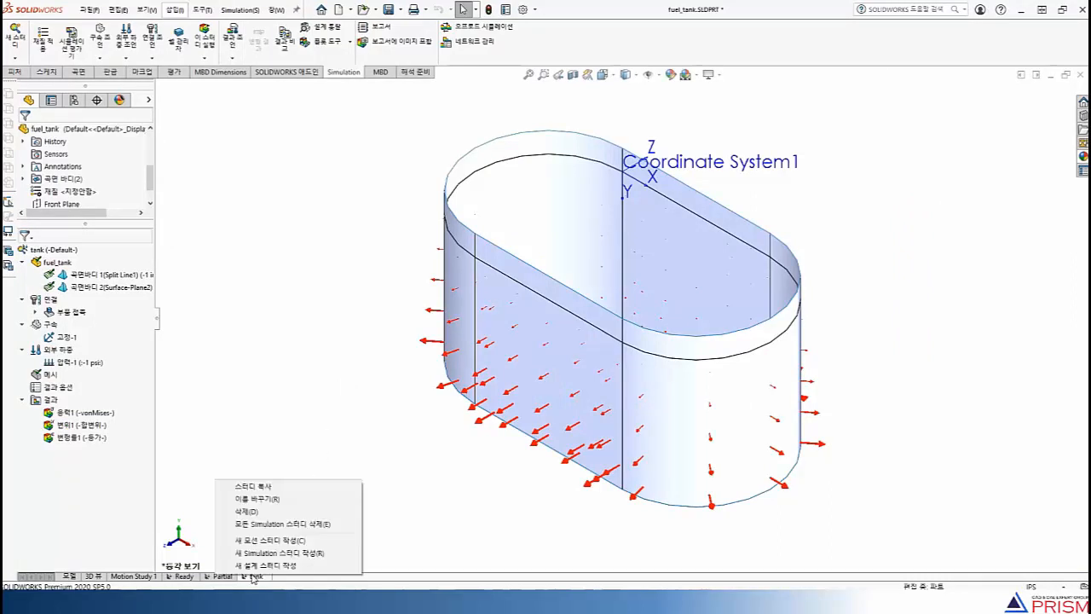
pyautogui.click(277, 487)
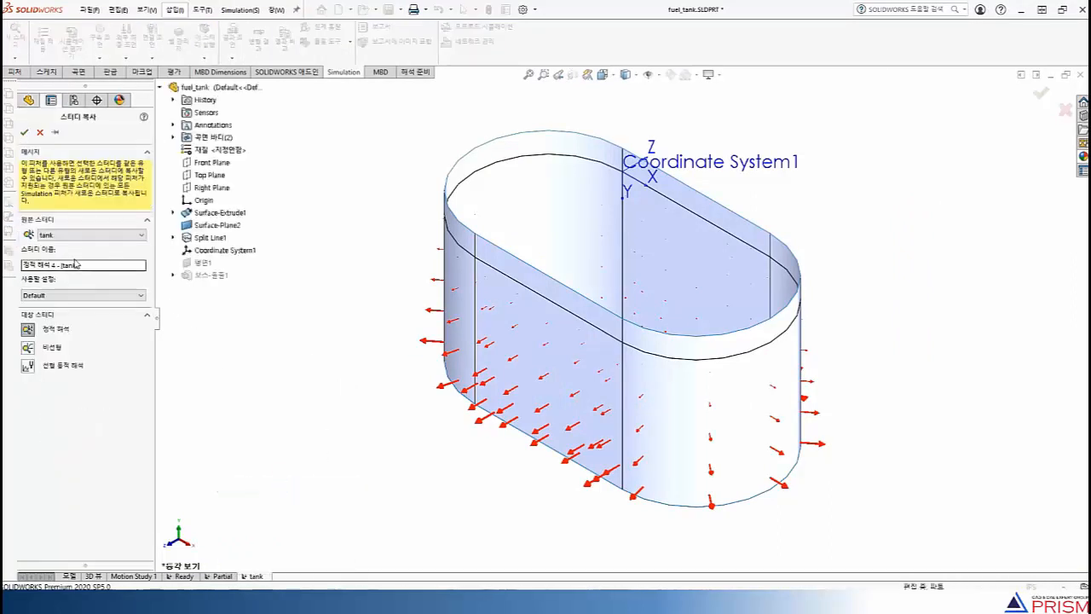
pyautogui.click(82, 265)
pyautogui.moveTo(62, 265); pyautogui.dragTo(3, 267)
pyautogui.press('BackSpace')
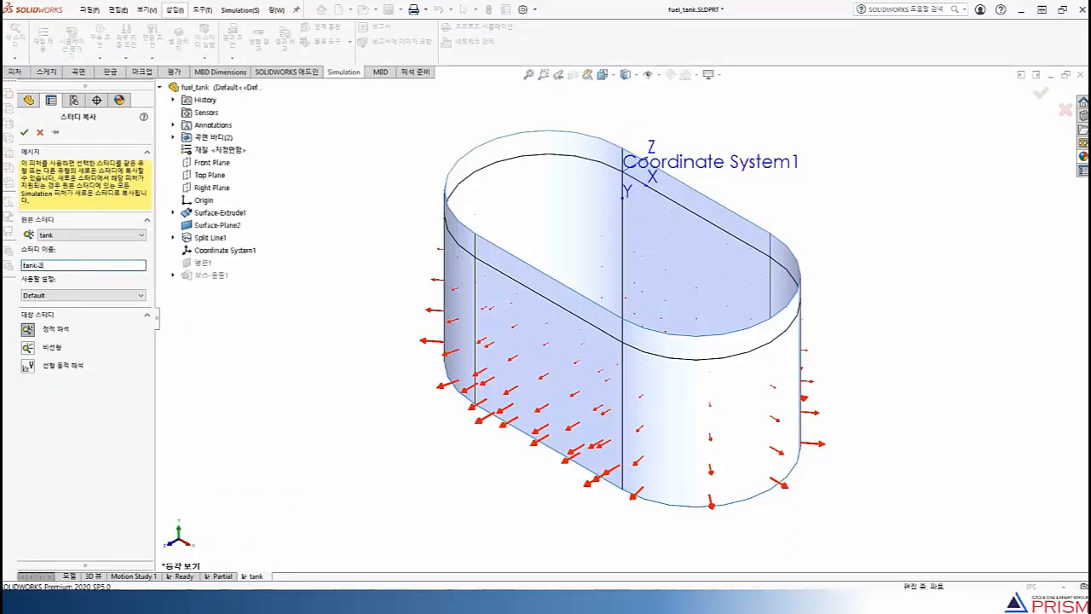
pyautogui.click(24, 132)
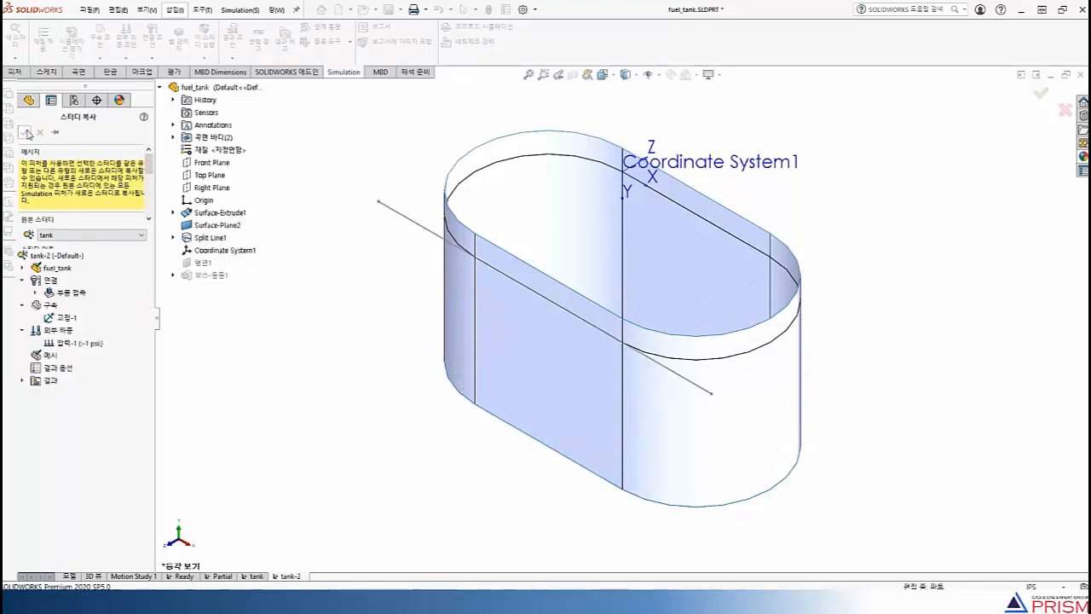
# Turn off the nonuniform distribution of the tank-2 study's 1 psi pressure load so it acts uniformly on the walls
pyautogui.rightClick(89, 346)
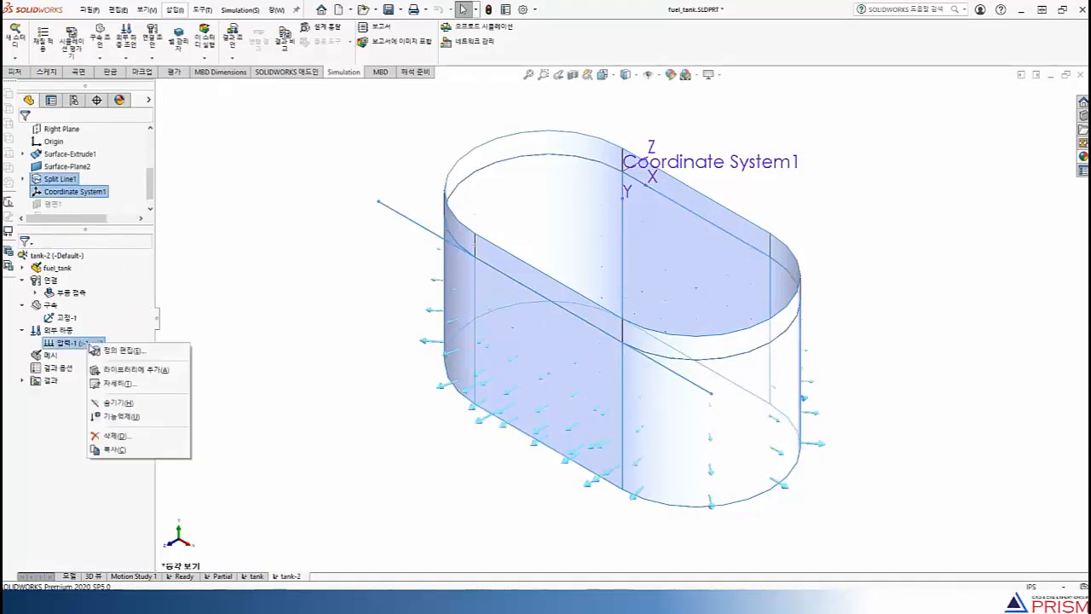
pyautogui.click(108, 349)
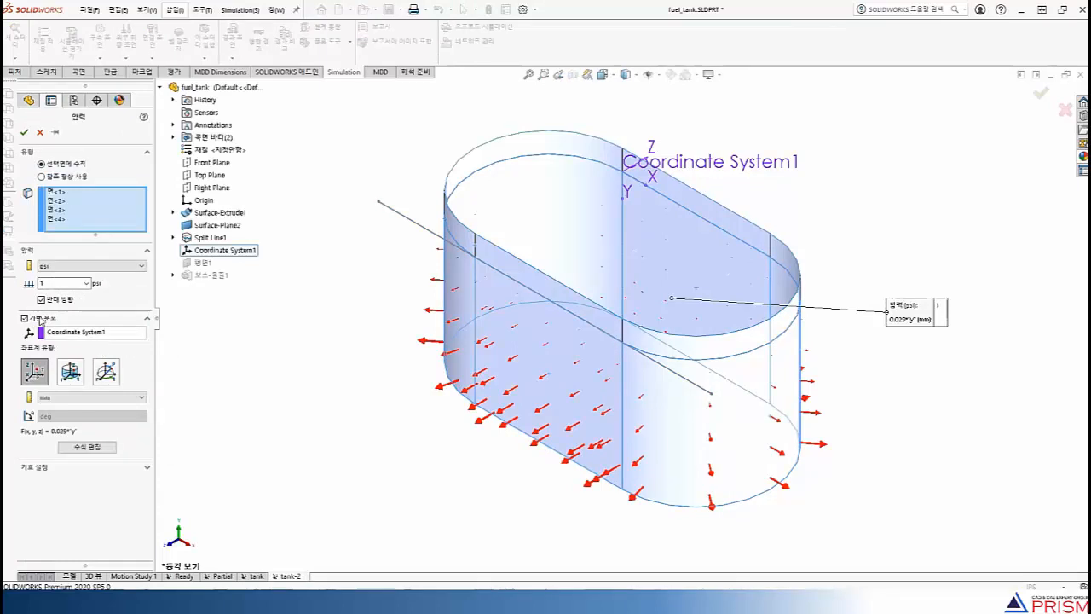
pyautogui.click(25, 318)
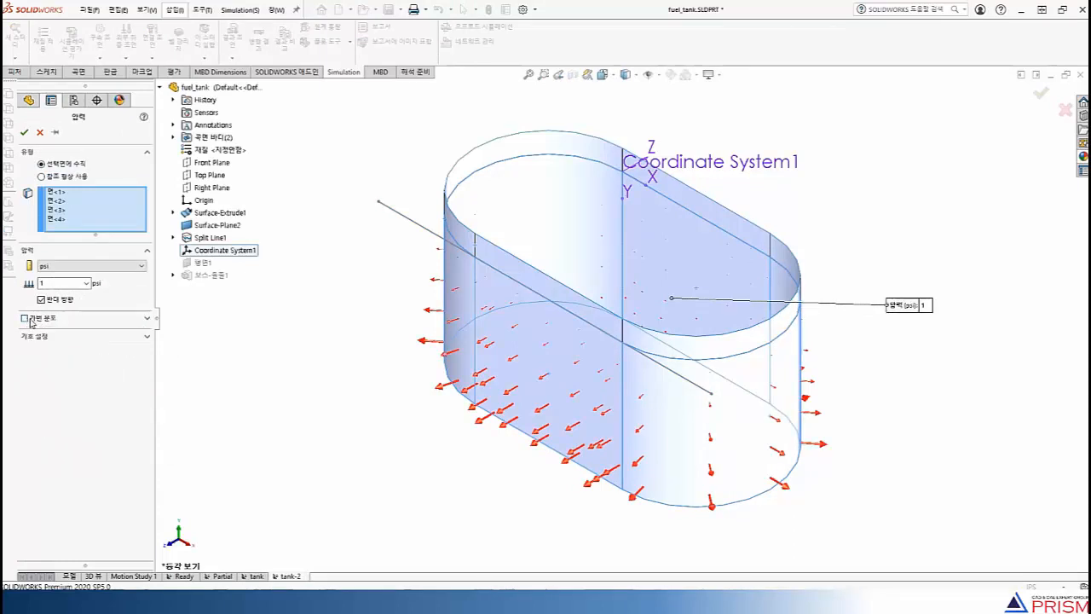
pyautogui.click(24, 132)
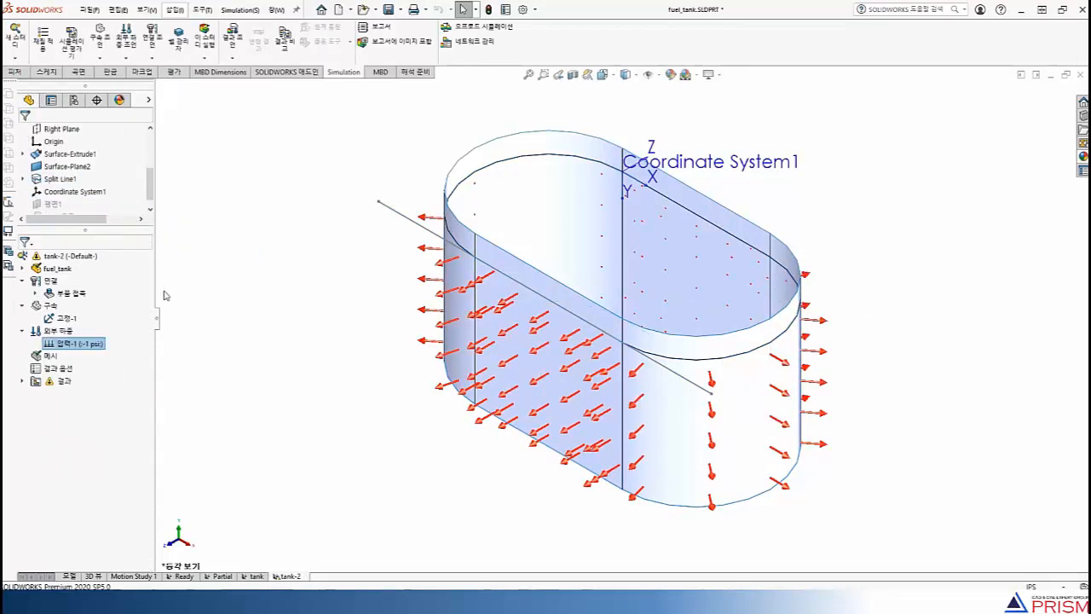
# Run the tank-2 study and view its resultant displacement plot
pyautogui.rightClick(61, 260)
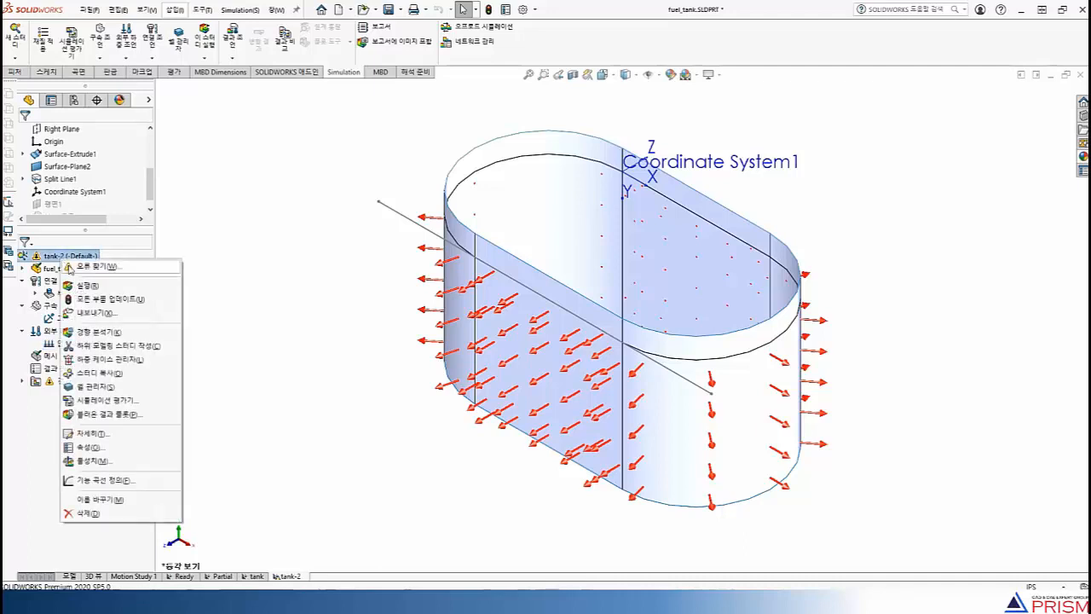
pyautogui.click(248, 359)
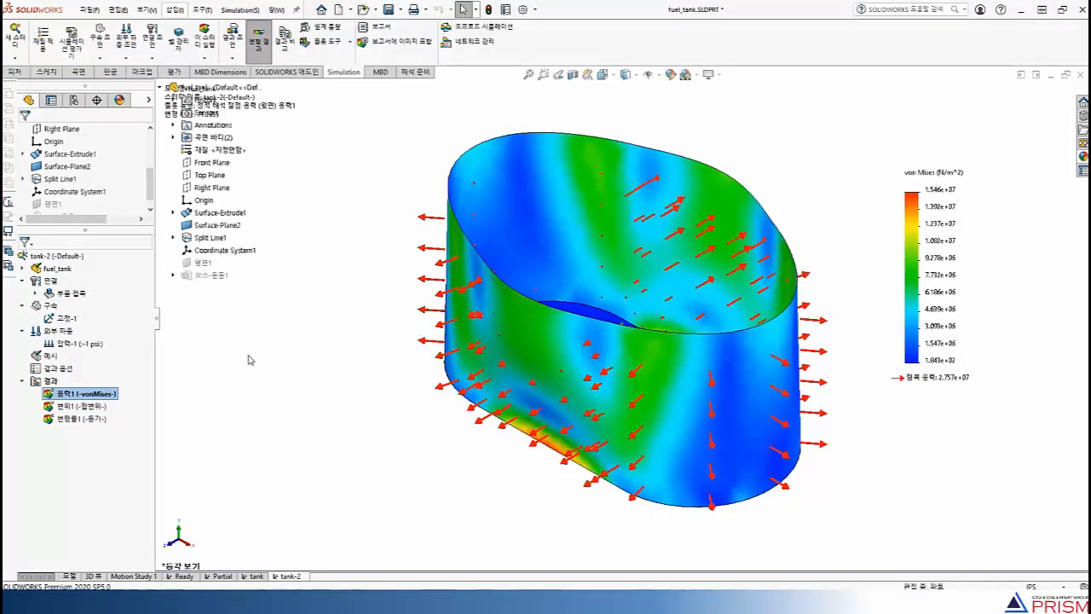
pyautogui.doubleClick(99, 407)
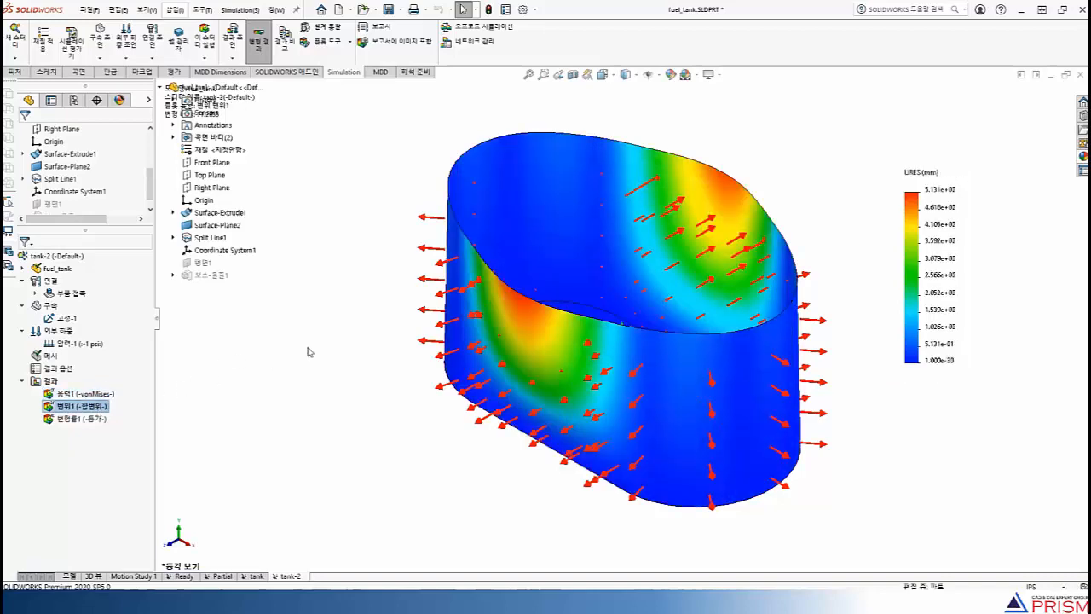
# Hide the displacement plot and turn off the display of load symbols, the coordinate system and other reference items
pyautogui.rightClick(97, 406)
pyautogui.click(126, 154)
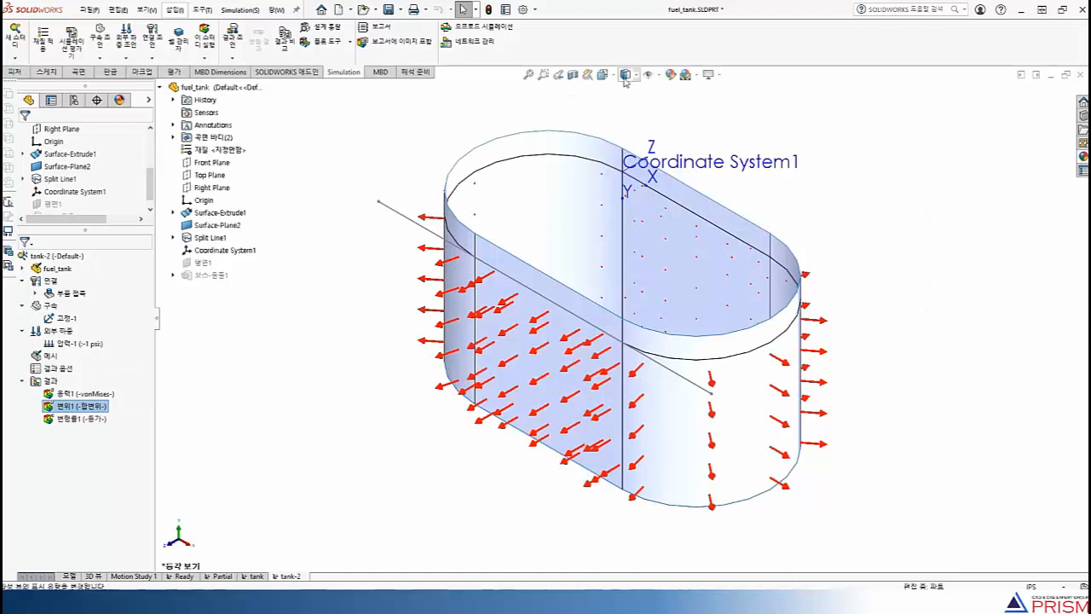
pyautogui.click(649, 76)
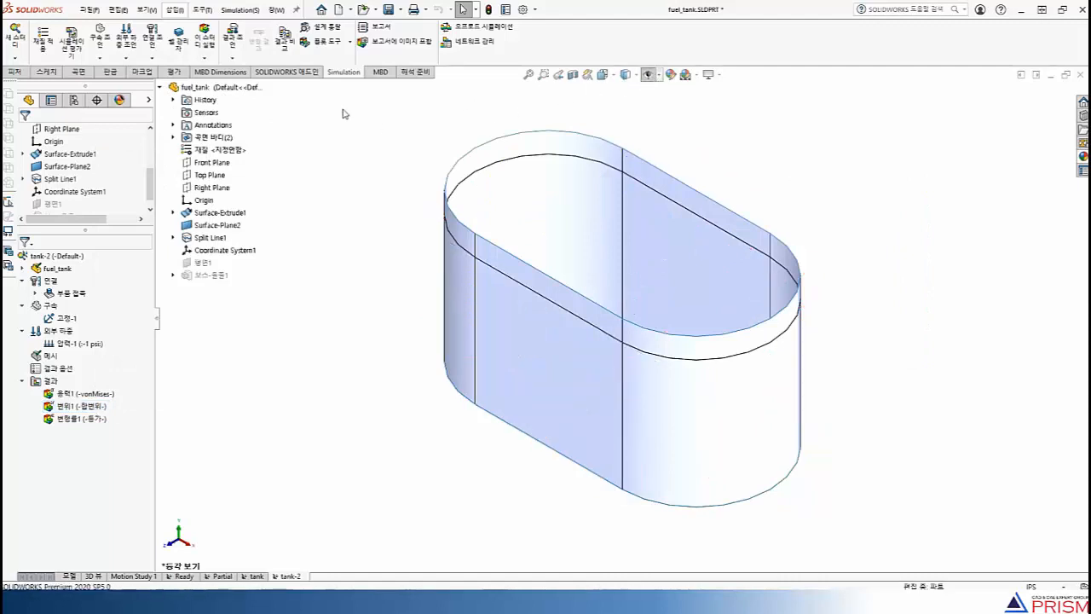
# Start a results comparison across all studies in this configuration and clear the preselected Ready and tank plots
pyautogui.click(287, 41)
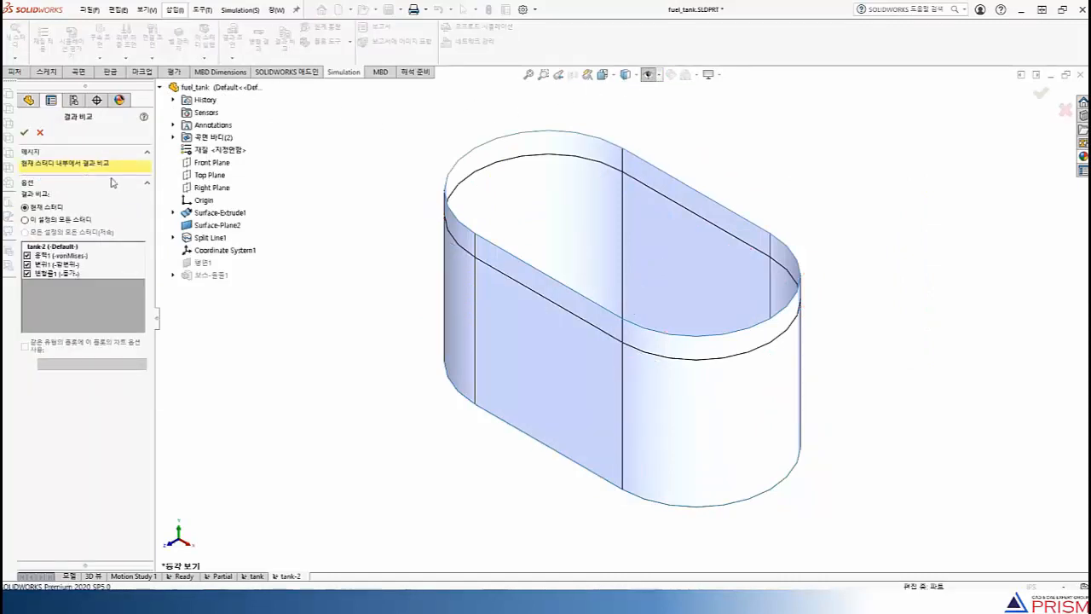
pyautogui.click(57, 220)
pyautogui.click(27, 255)
pyautogui.click(27, 265)
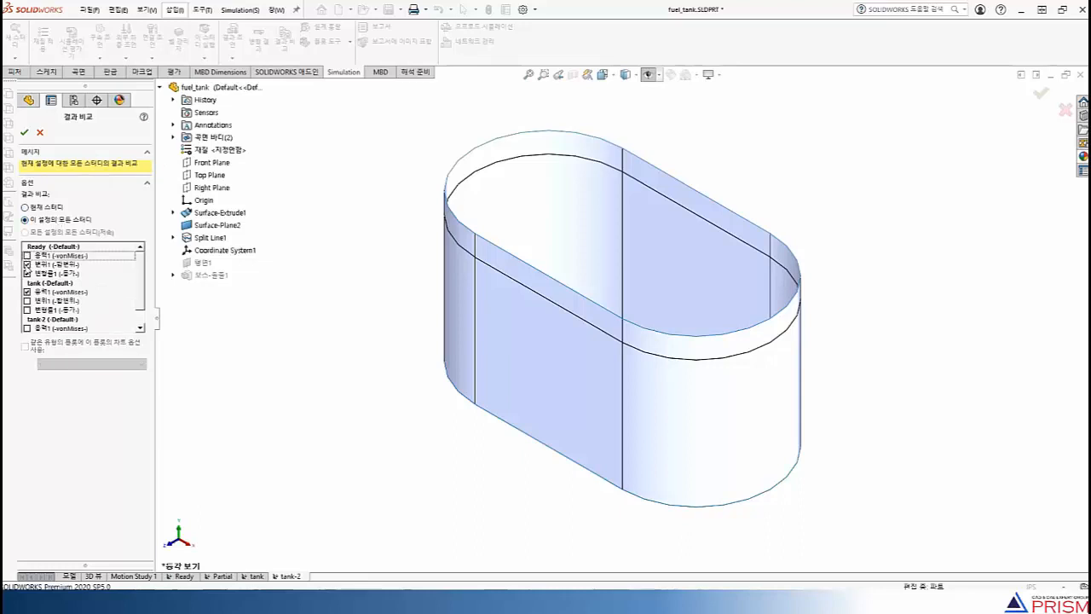
pyautogui.click(27, 273)
pyautogui.click(26, 292)
pyautogui.scroll(-1, 28, 293)
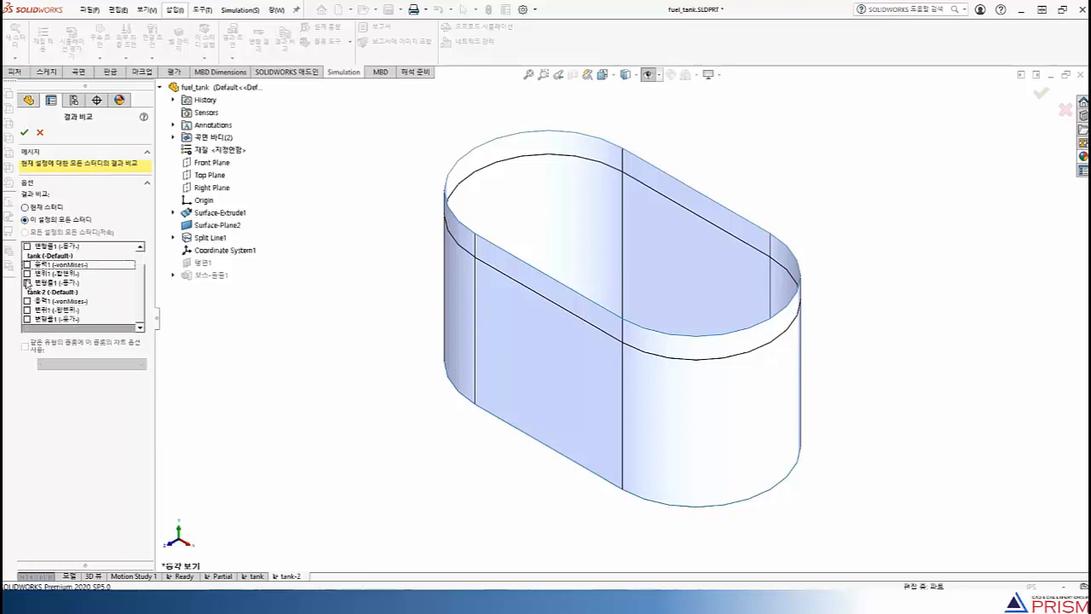
# Compare the von Mises stress and resultant displacement plots of tank and tank-2 side by side, moving the comparison box clear of the plots
pyautogui.click(27, 272)
pyautogui.click(26, 310)
pyautogui.click(26, 301)
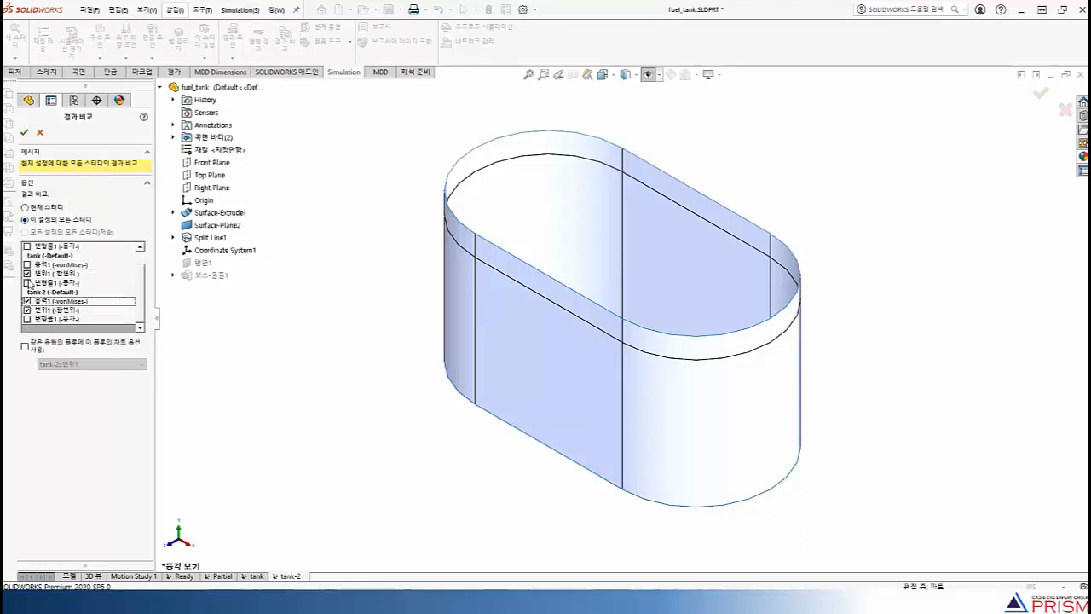
pyautogui.click(26, 264)
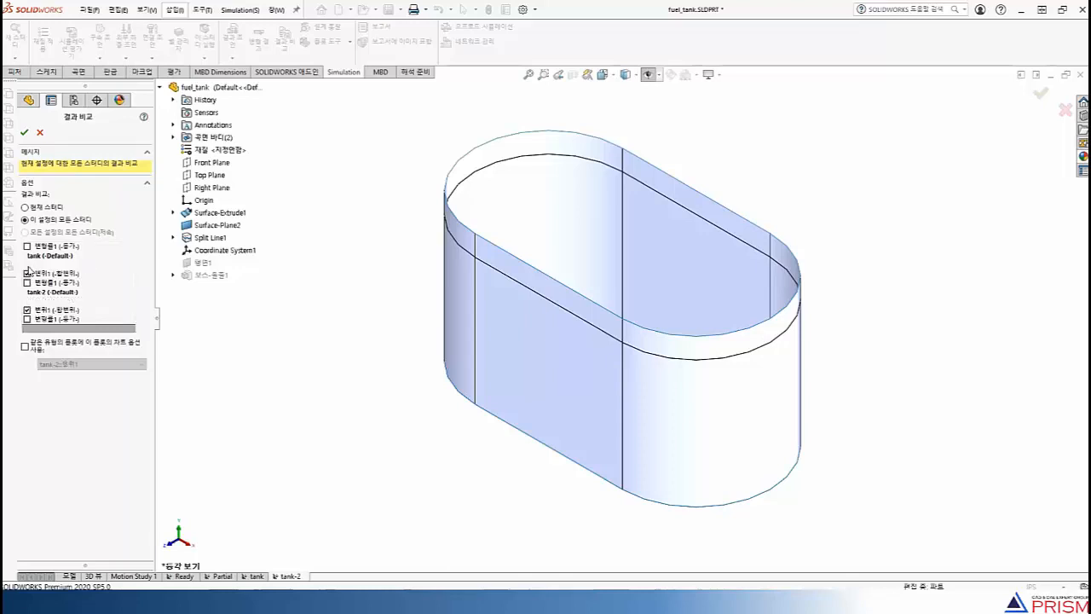
pyautogui.click(25, 132)
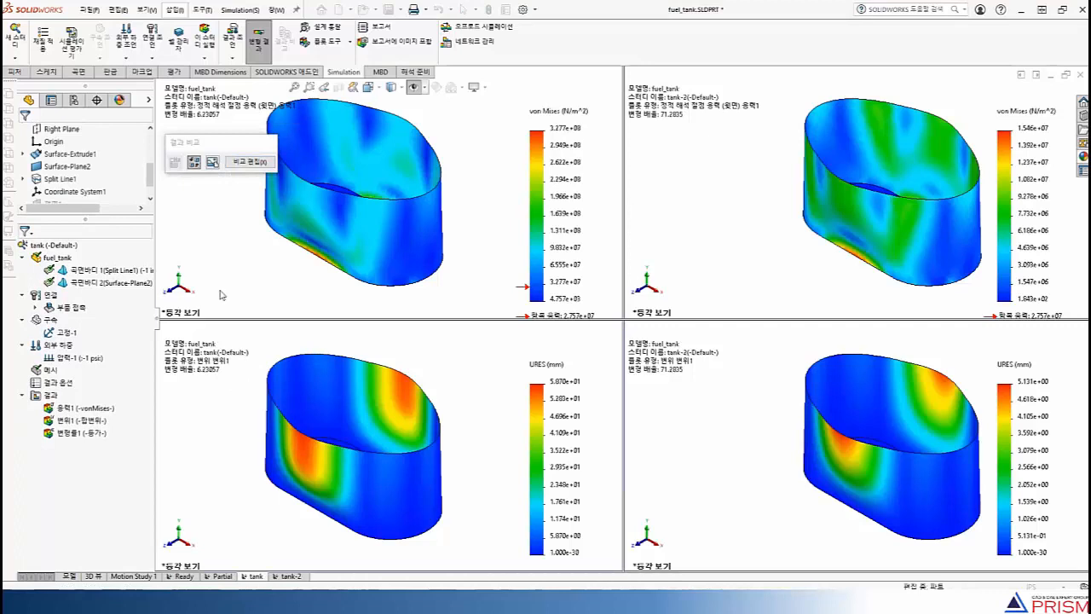
pyautogui.moveTo(222, 142); pyautogui.dragTo(175, 142)
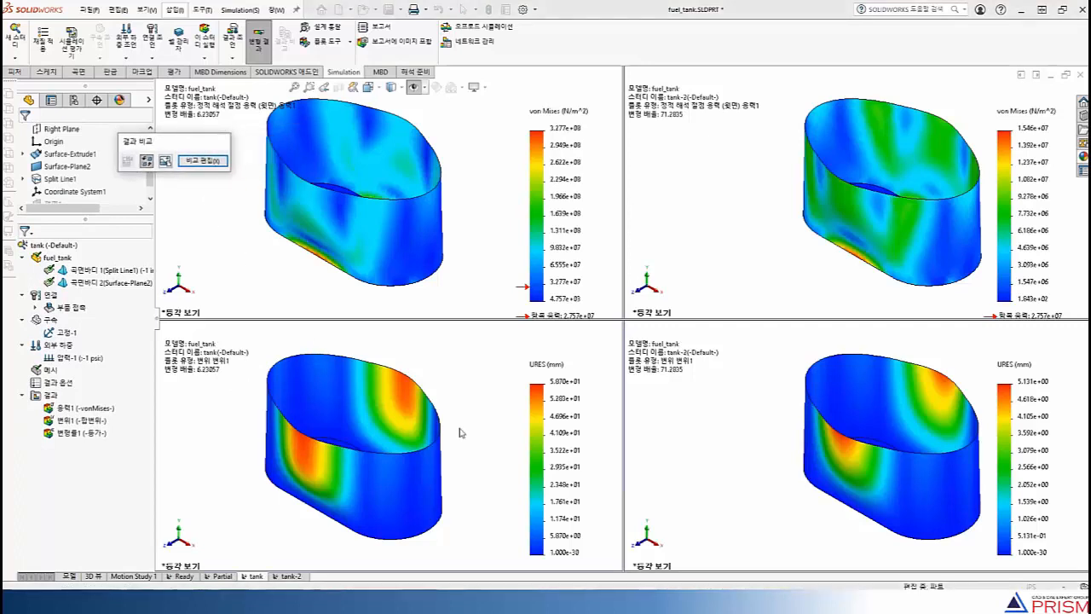